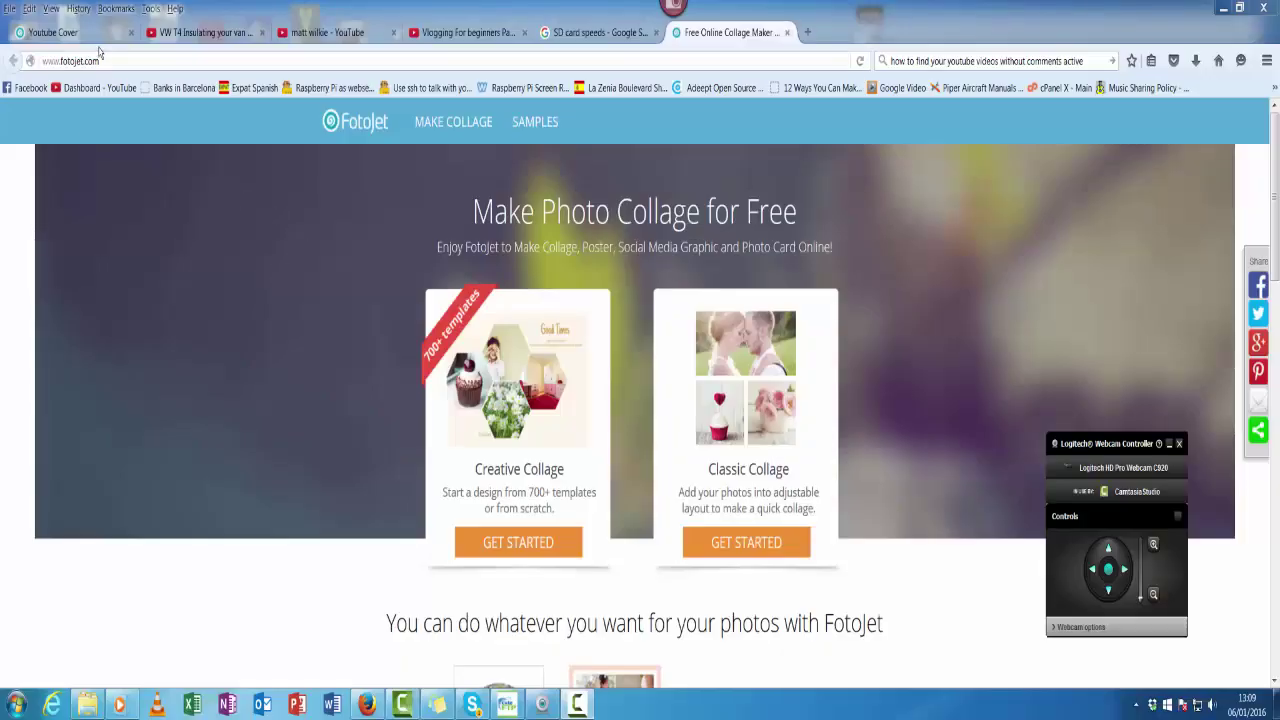
Go to FotoJet's YouTube Banner maker page
{"action": "left_click_drag", "start_coordinate": [66, 60], "coordinate": [101, 59]}
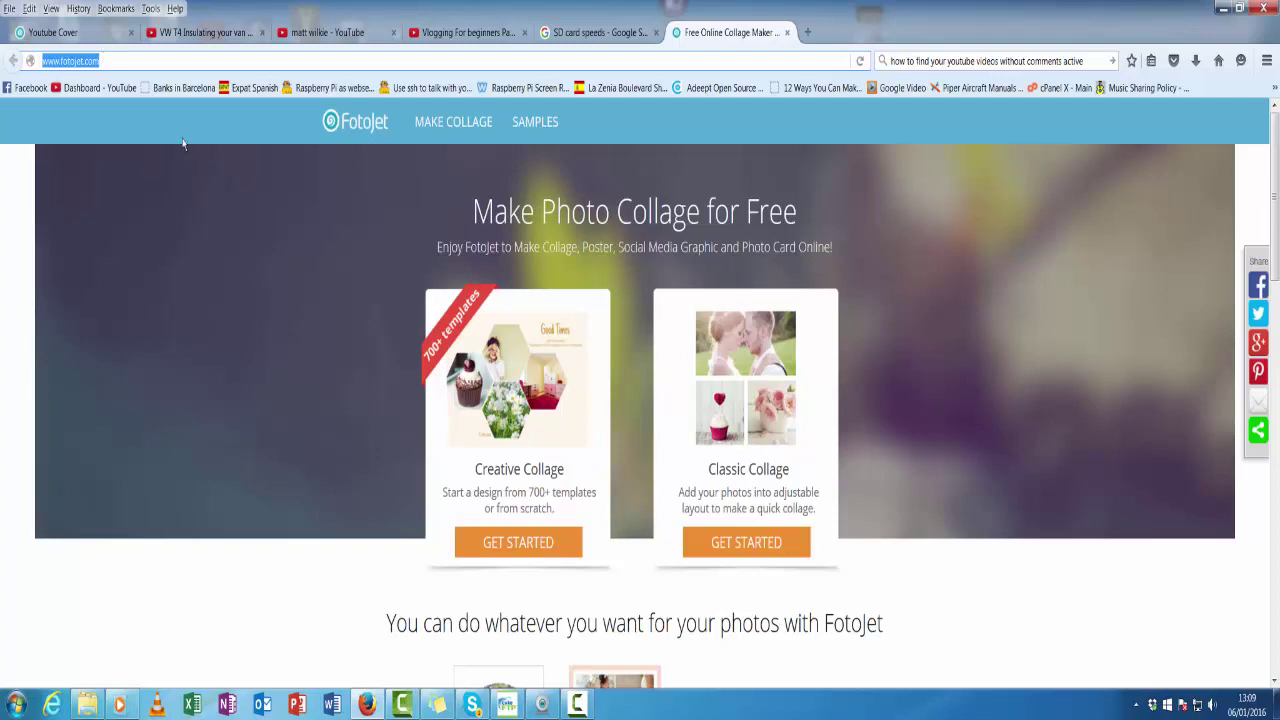
{"action": "scroll", "coordinate": [659, 236], "scroll_direction": "down", "scroll_amount": 3}
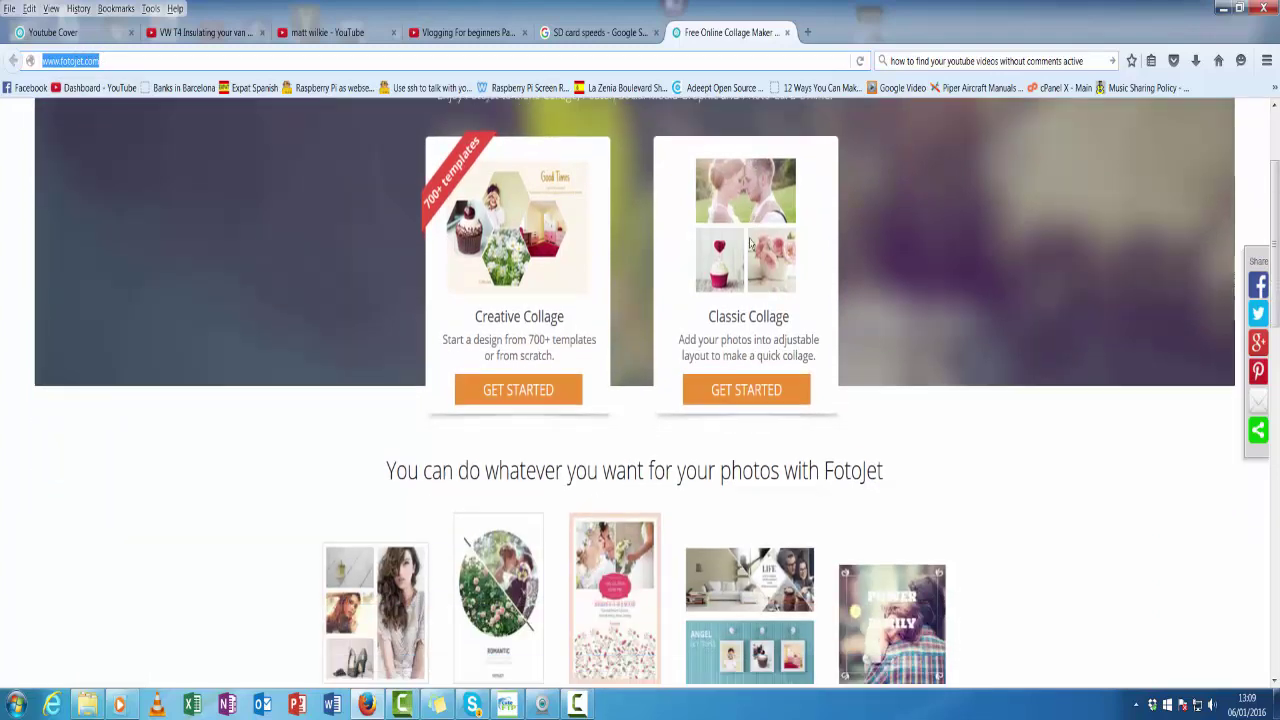
{"action": "scroll", "coordinate": [659, 236], "scroll_direction": "down", "scroll_amount": 3}
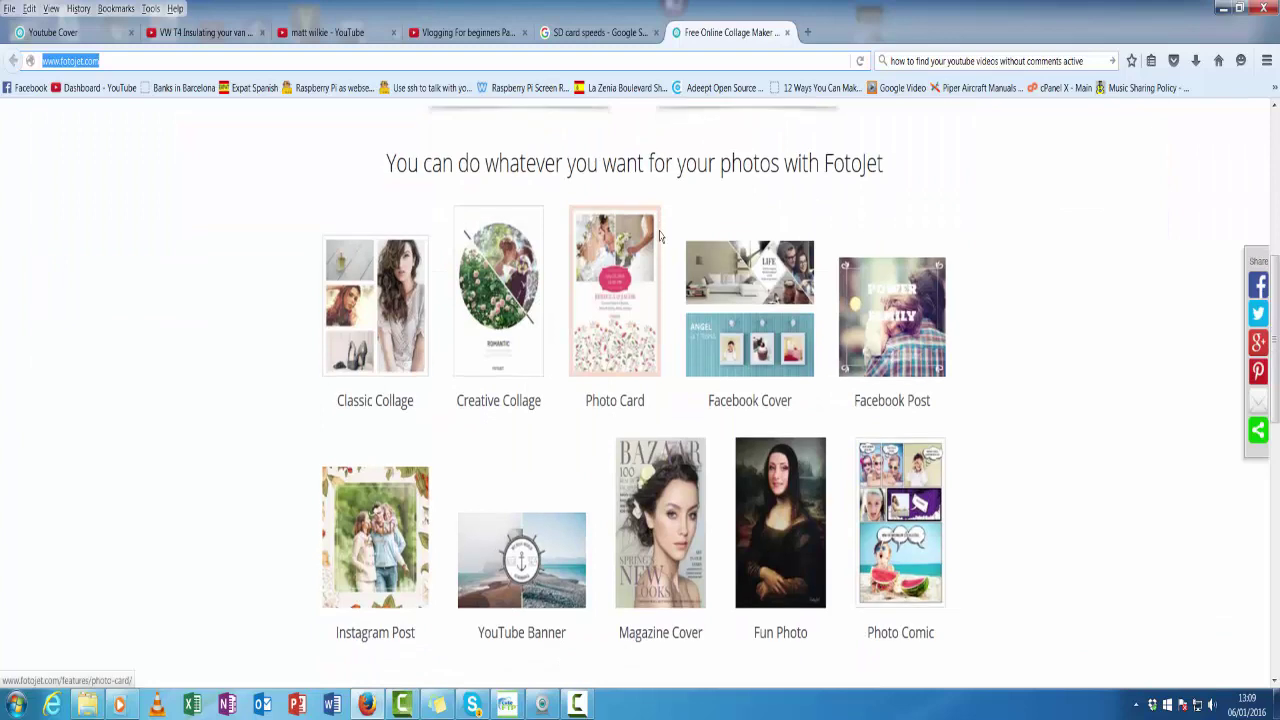
{"action": "left_click", "coordinate": [530, 514]}
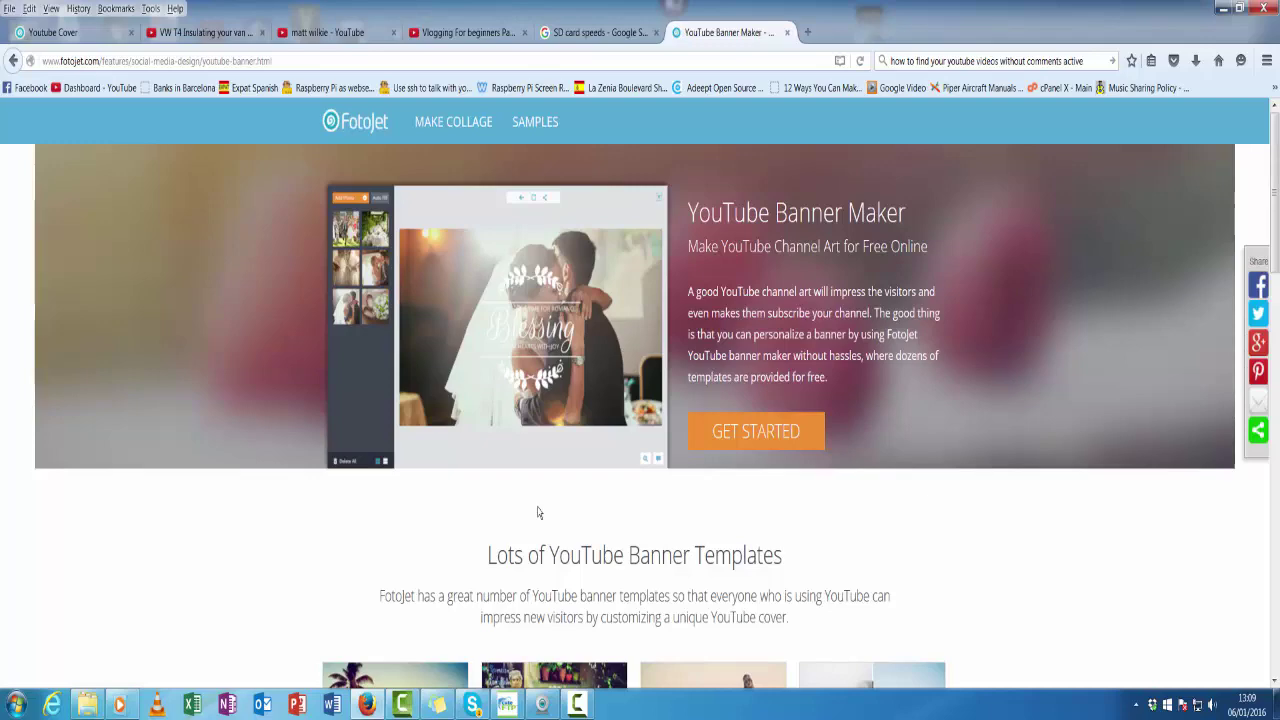
Start a new YouTube banner in the cover editor
{"action": "scroll", "coordinate": [850, 240], "scroll_direction": "down", "scroll_amount": 6}
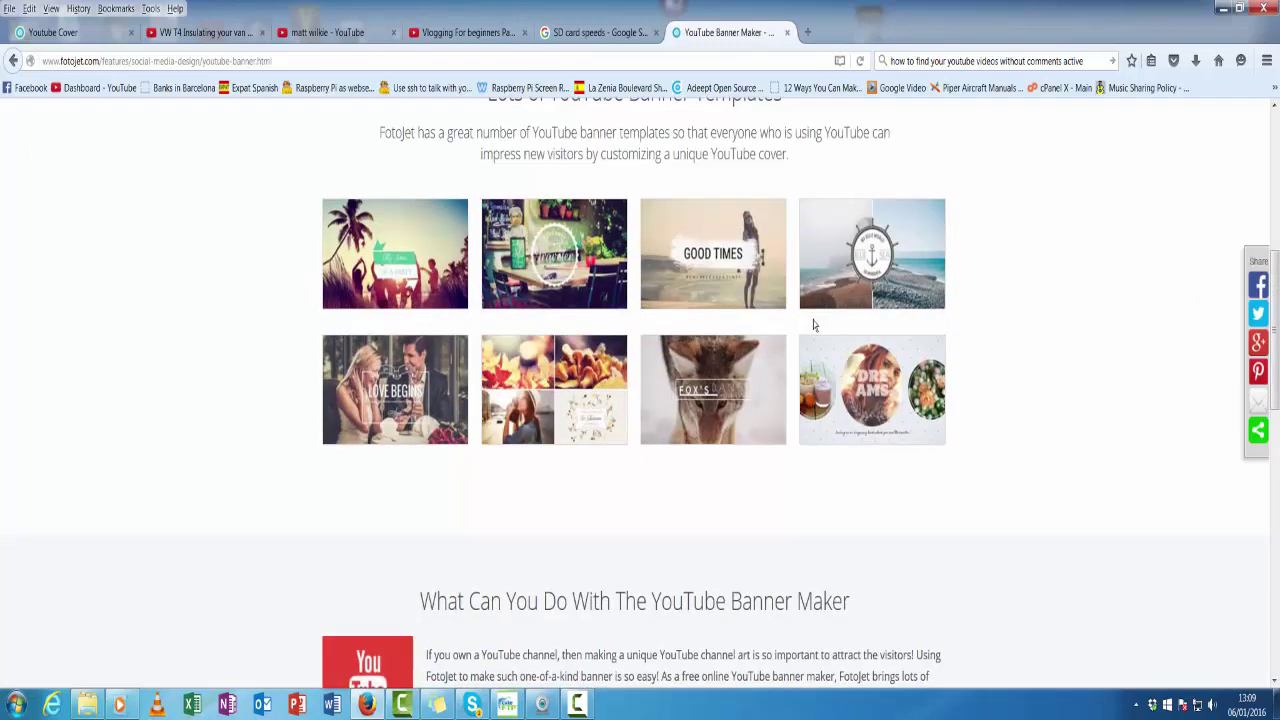
{"action": "scroll", "coordinate": [746, 509], "scroll_direction": "down", "scroll_amount": 7}
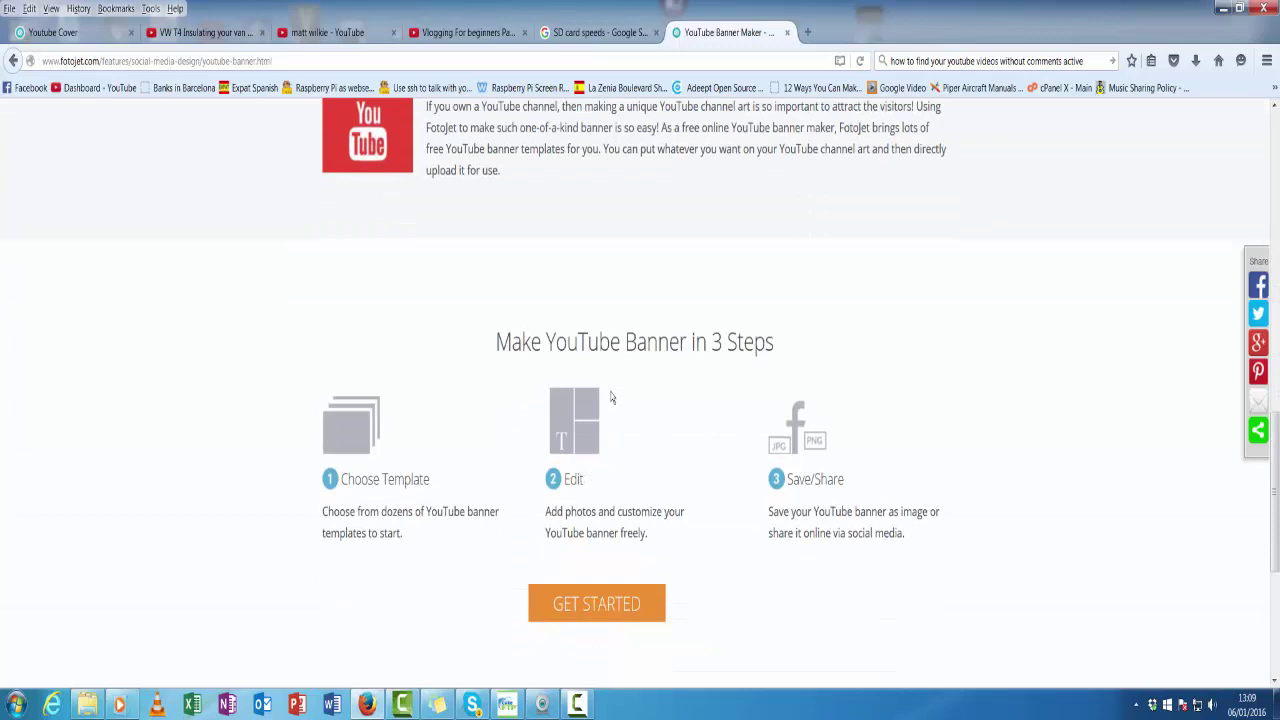
{"action": "scroll", "coordinate": [637, 400], "scroll_direction": "up", "scroll_amount": 7}
{"action": "scroll", "coordinate": [637, 400], "scroll_direction": "up", "scroll_amount": 2}
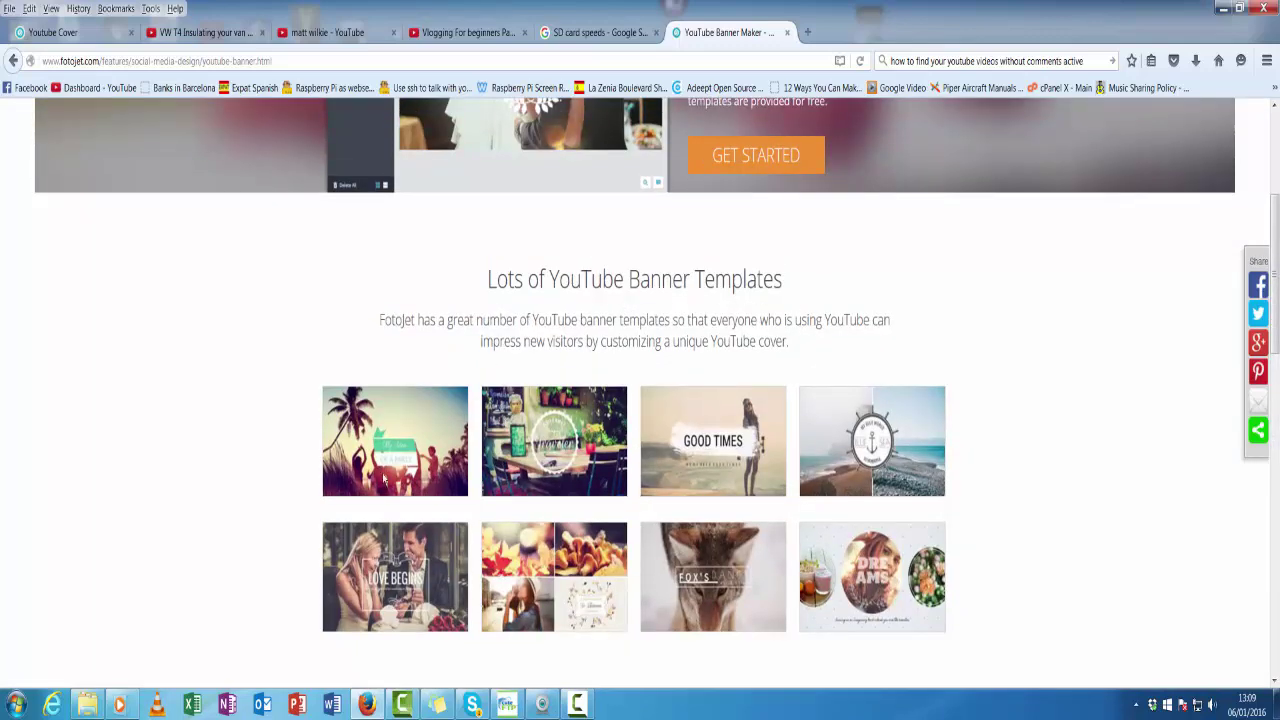
{"action": "scroll", "coordinate": [720, 455], "scroll_direction": "down", "scroll_amount": 15}
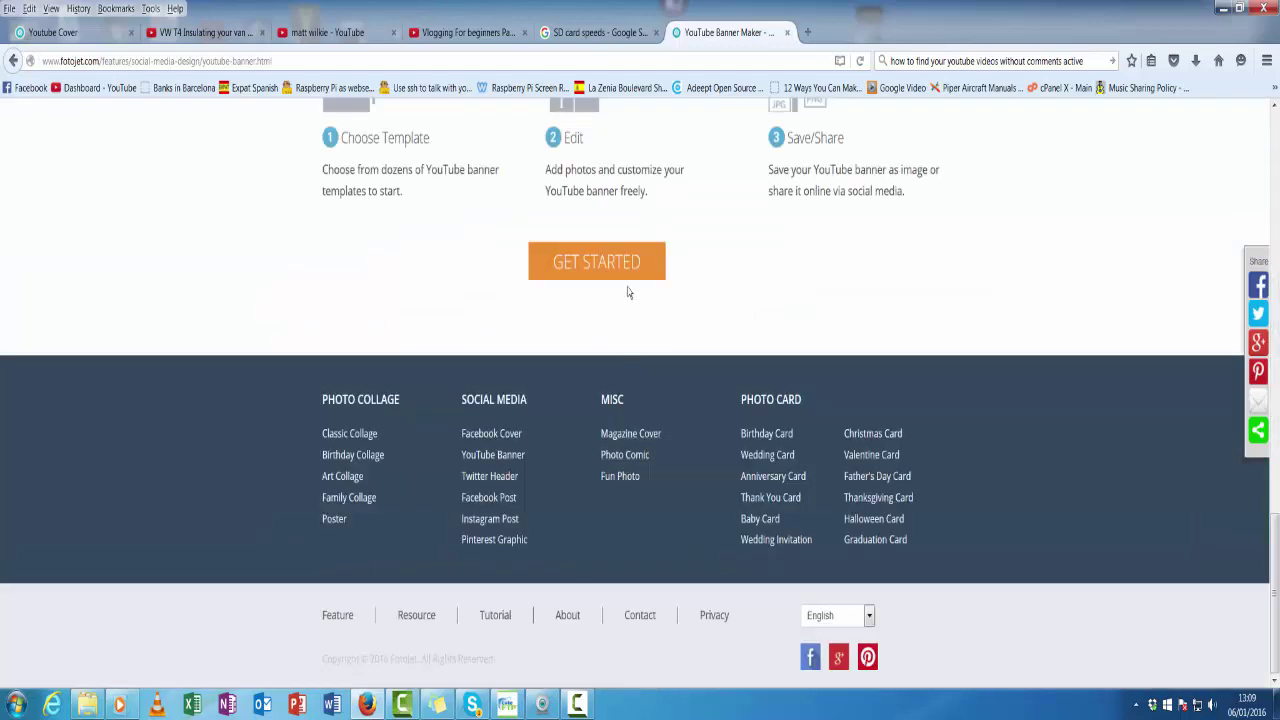
{"action": "left_click", "coordinate": [620, 268]}
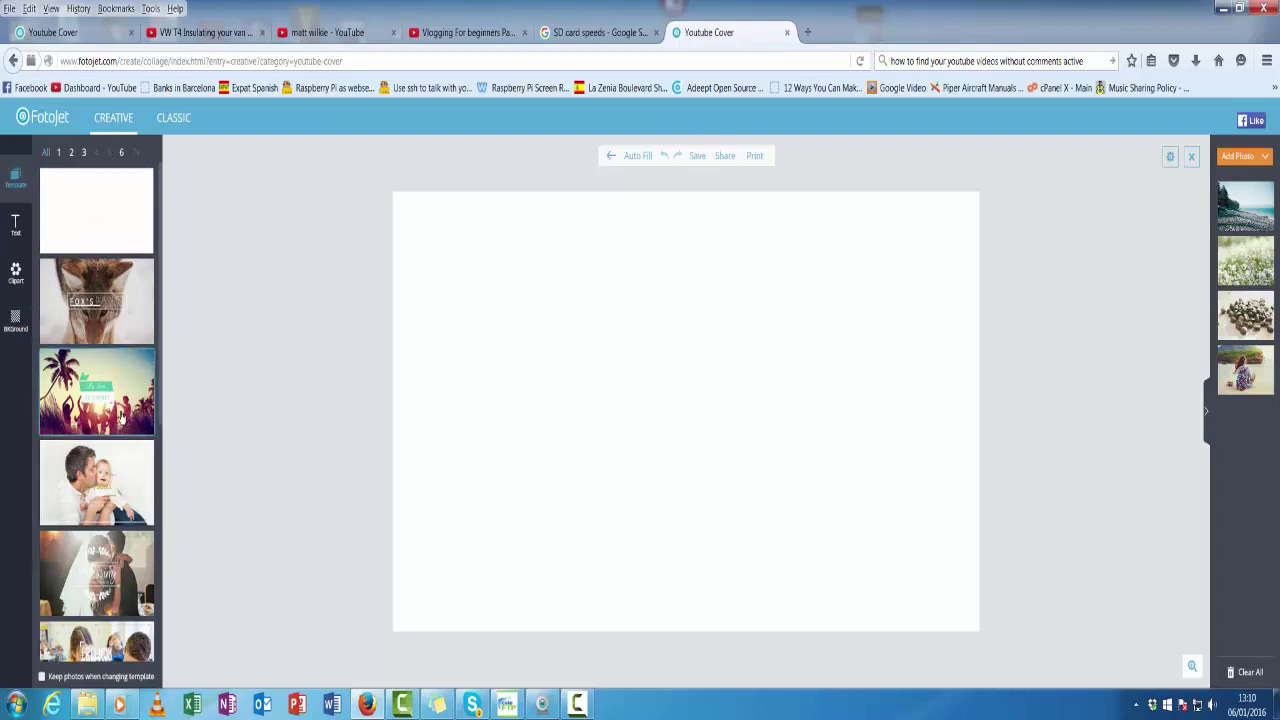
Try the fox, party and father-and-baby banner templates on the canvas
{"action": "left_click", "coordinate": [125, 302]}
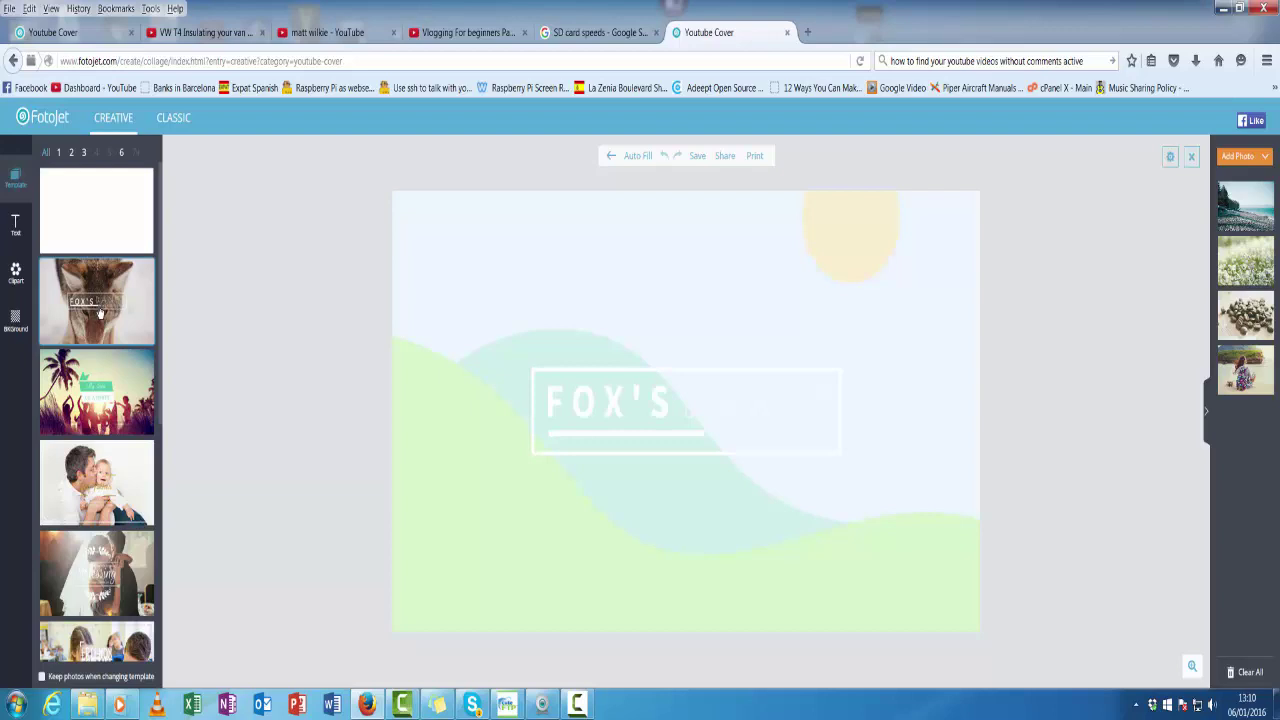
{"action": "left_click", "coordinate": [122, 329]}
{"action": "left_click", "coordinate": [121, 388]}
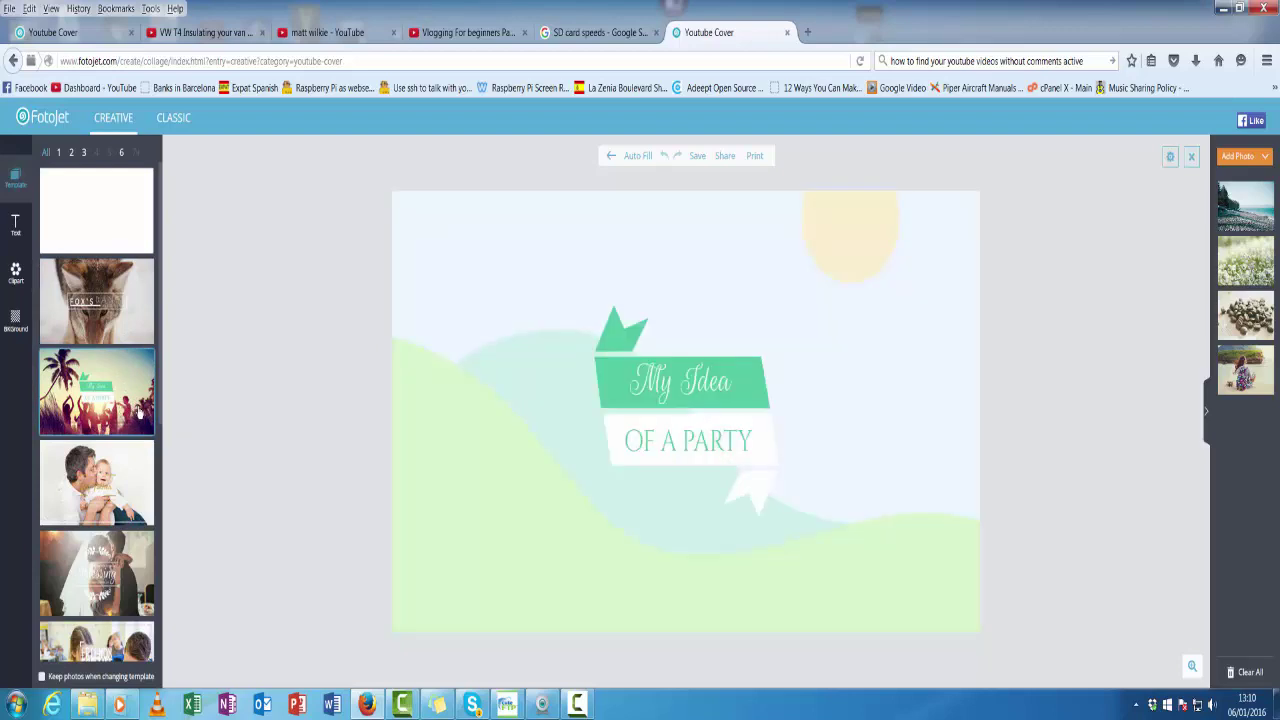
{"action": "left_click", "coordinate": [95, 490]}
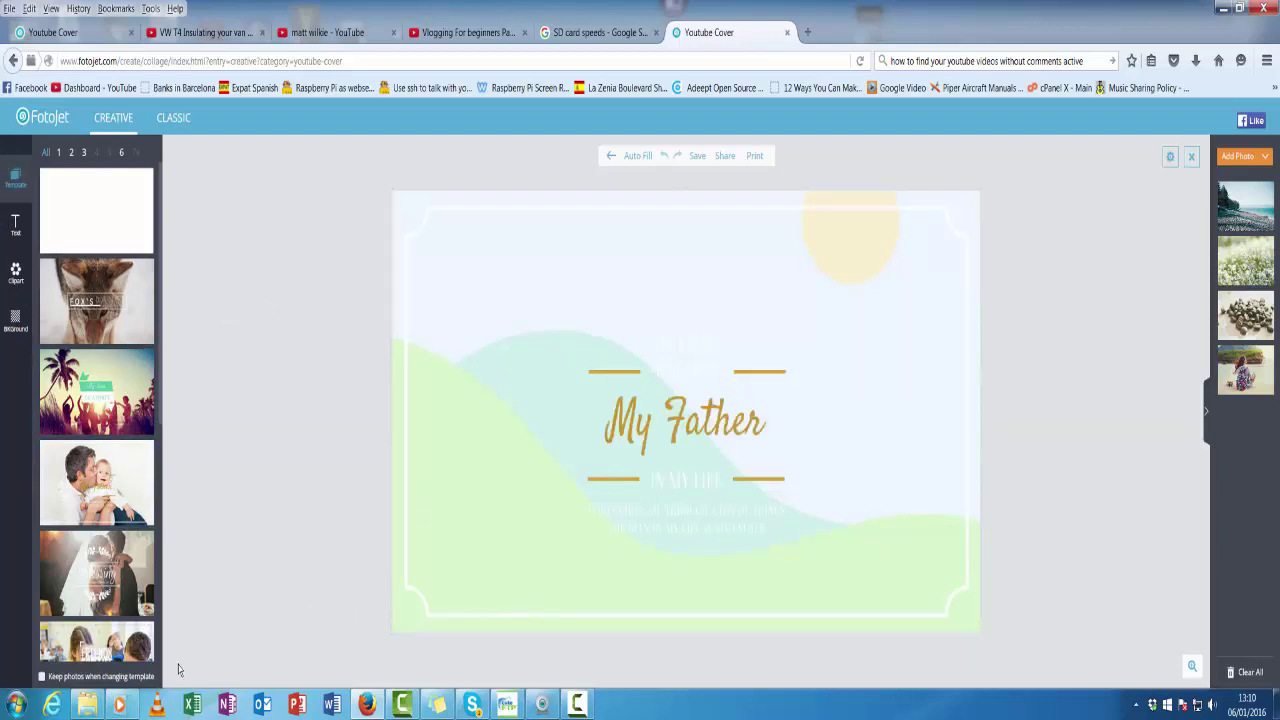
Preview the FRIENDS FOR LIFE template, then apply the GOOD TIMES template
{"action": "scroll", "coordinate": [120, 620], "scroll_direction": "down", "scroll_amount": 2}
{"action": "left_click", "coordinate": [97, 537]}
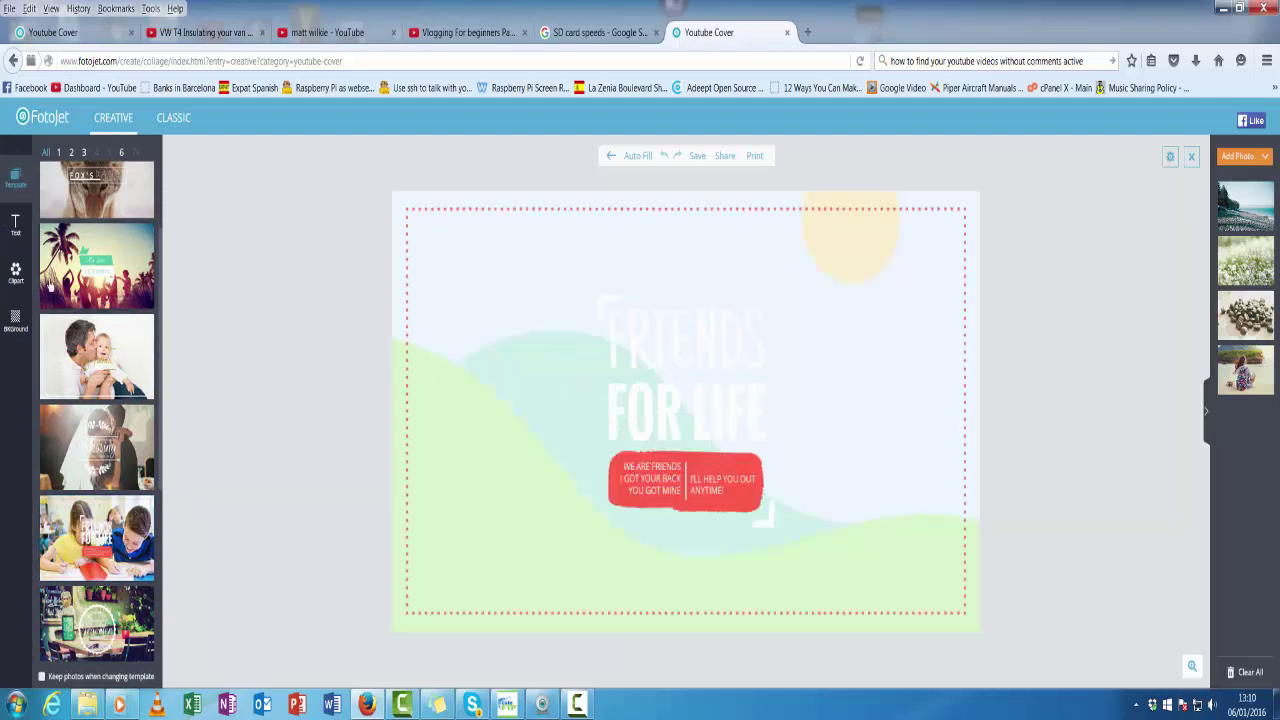
{"action": "scroll", "coordinate": [128, 488], "scroll_direction": "down", "scroll_amount": 1}
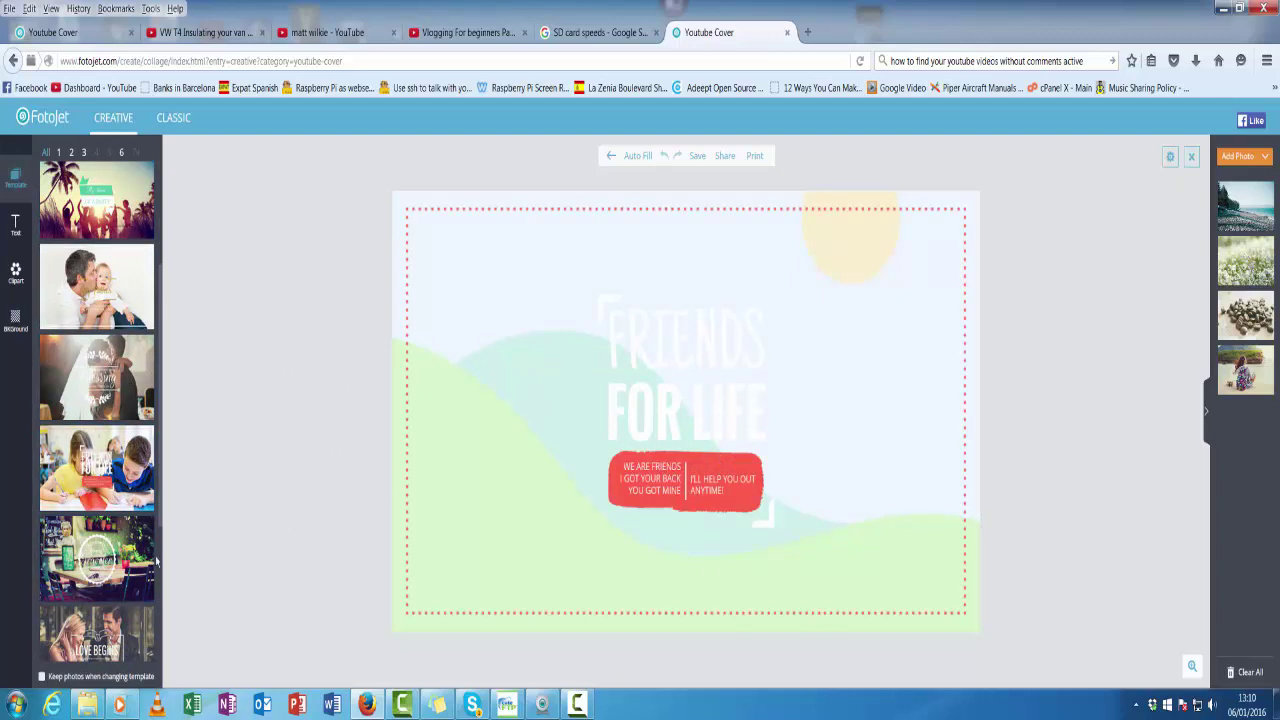
{"action": "scroll", "coordinate": [110, 413], "scroll_direction": "down", "scroll_amount": 5}
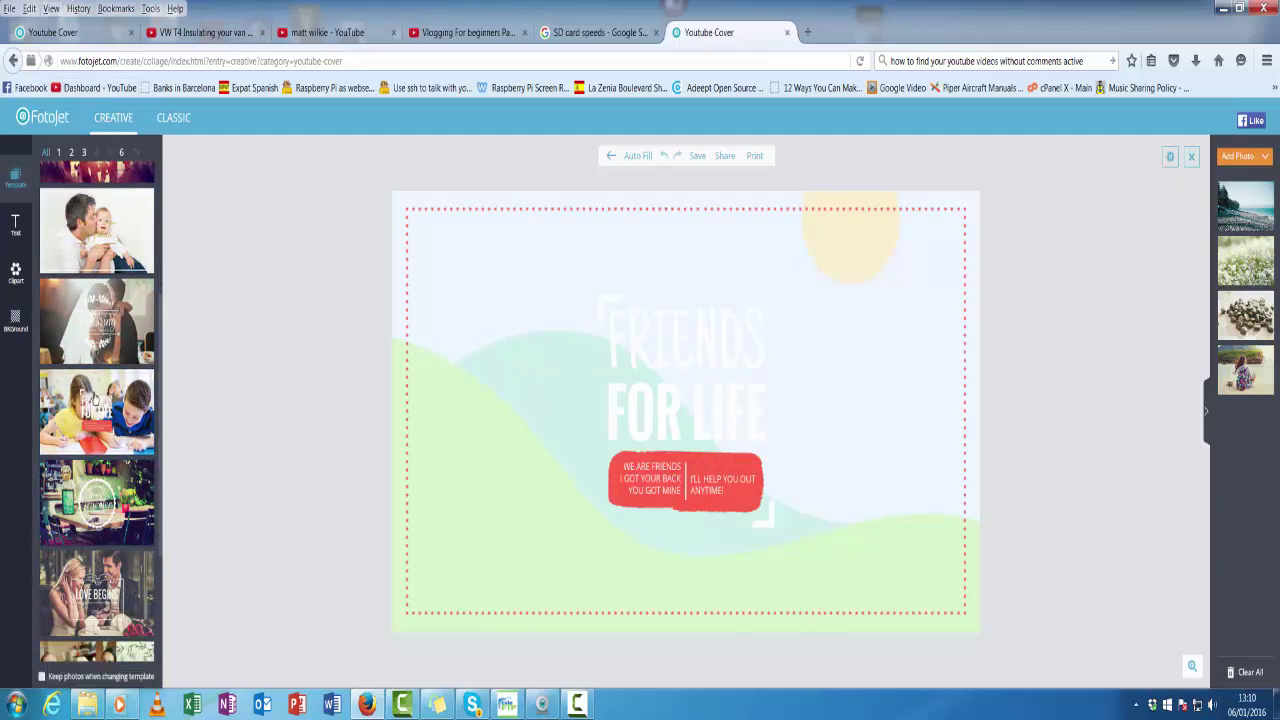
{"action": "scroll", "coordinate": [110, 413], "scroll_direction": "down", "scroll_amount": 2}
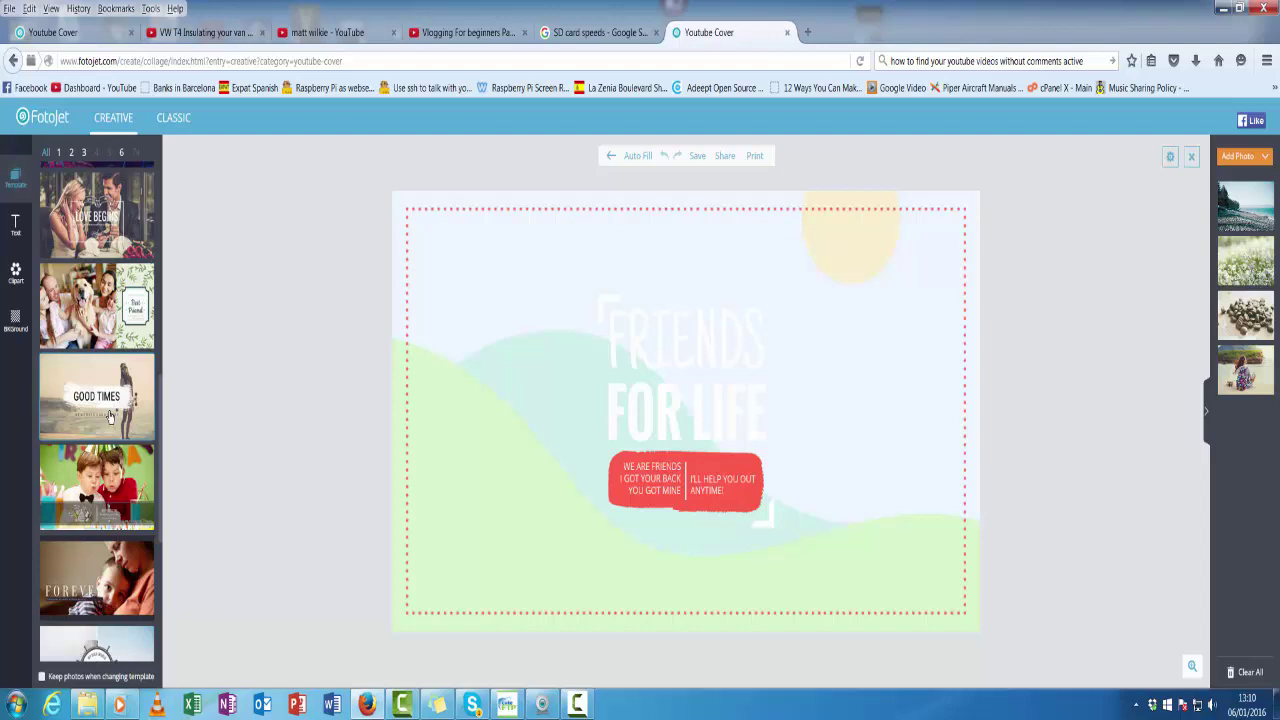
{"action": "left_click", "coordinate": [121, 312]}
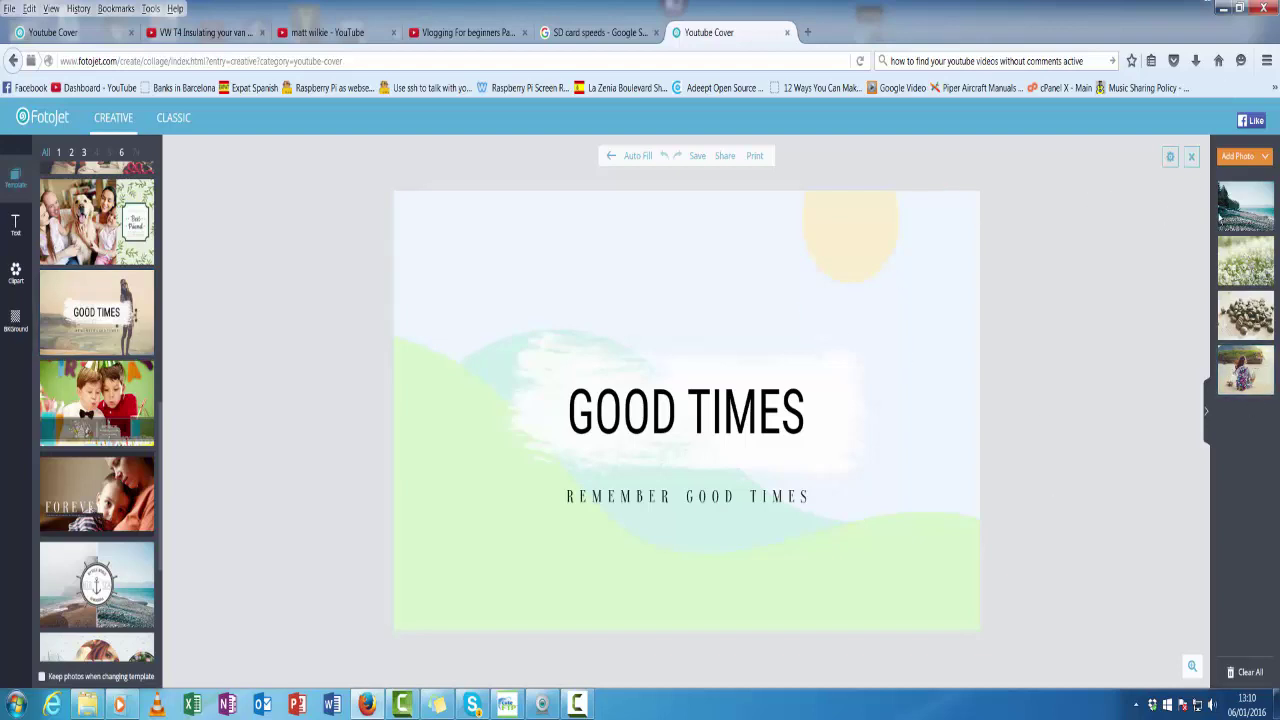
Set a white flower meadow photo behind GOOD TIMES, replacing a beach photo, then view YouTube
{"action": "left_click_drag", "start_coordinate": [1245, 370], "coordinate": [654, 283]}
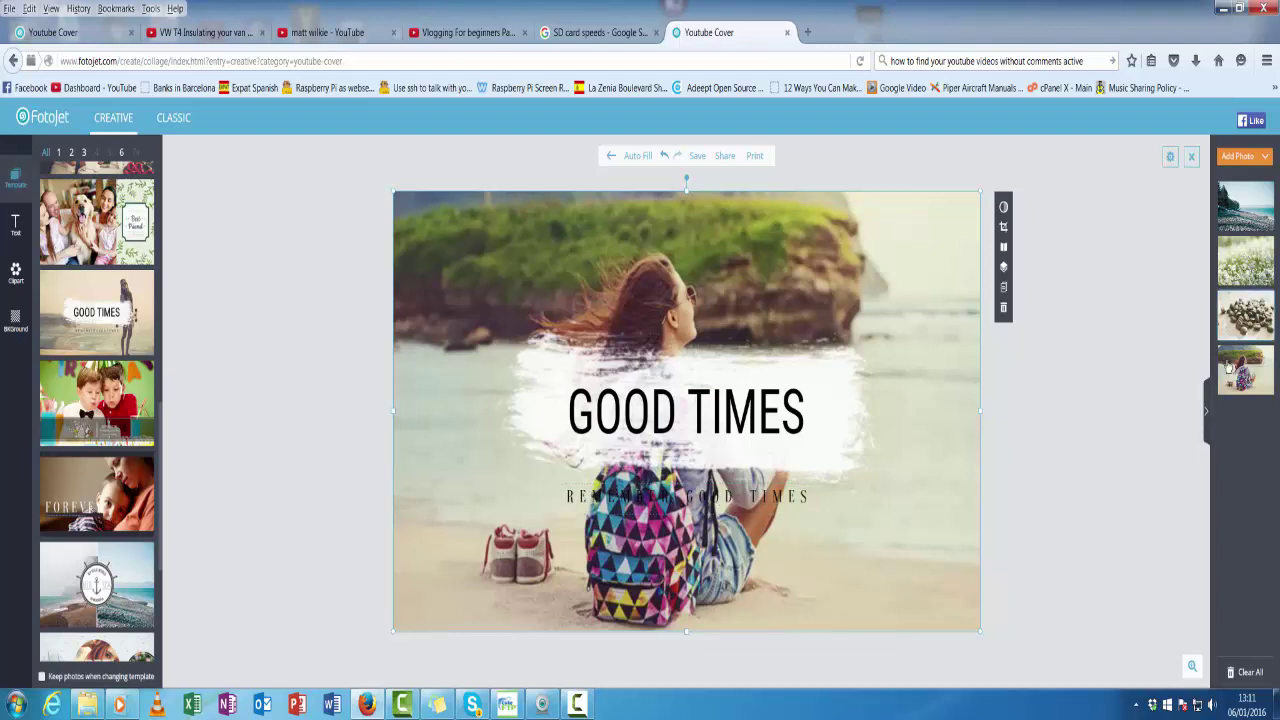
{"action": "left_click_drag", "start_coordinate": [1249, 262], "coordinate": [465, 281]}
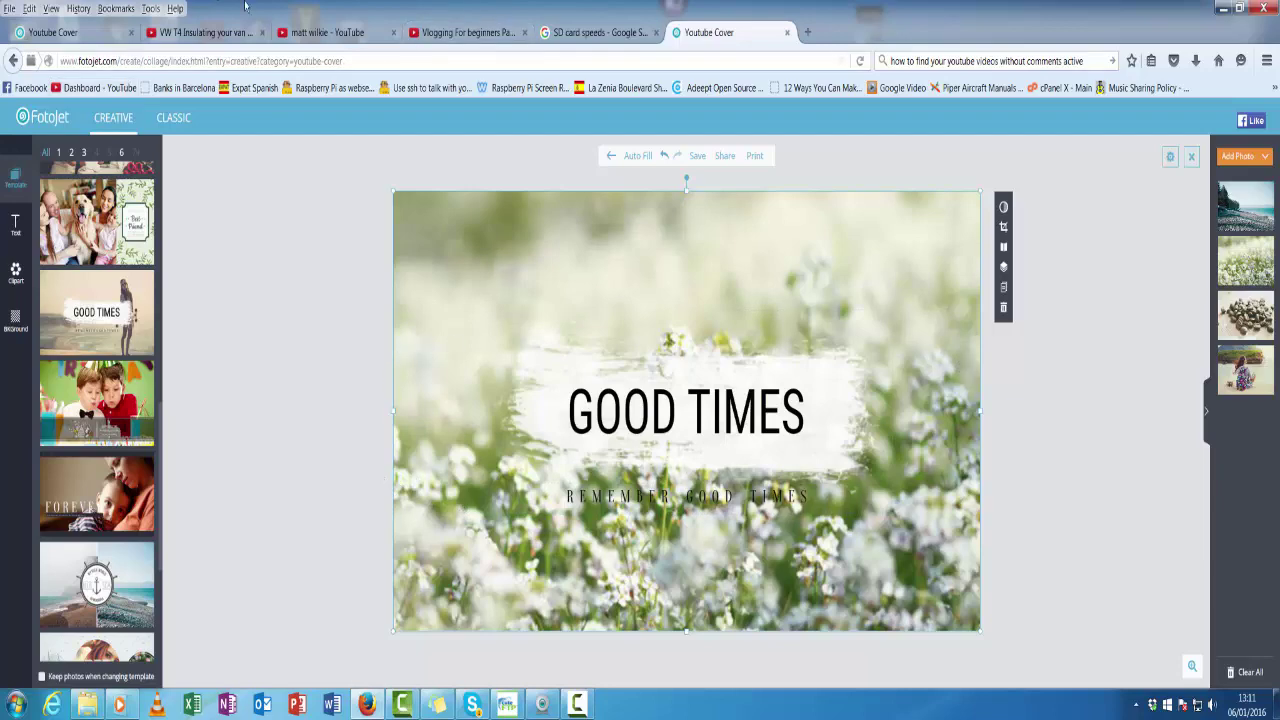
{"action": "left_click", "coordinate": [335, 33]}
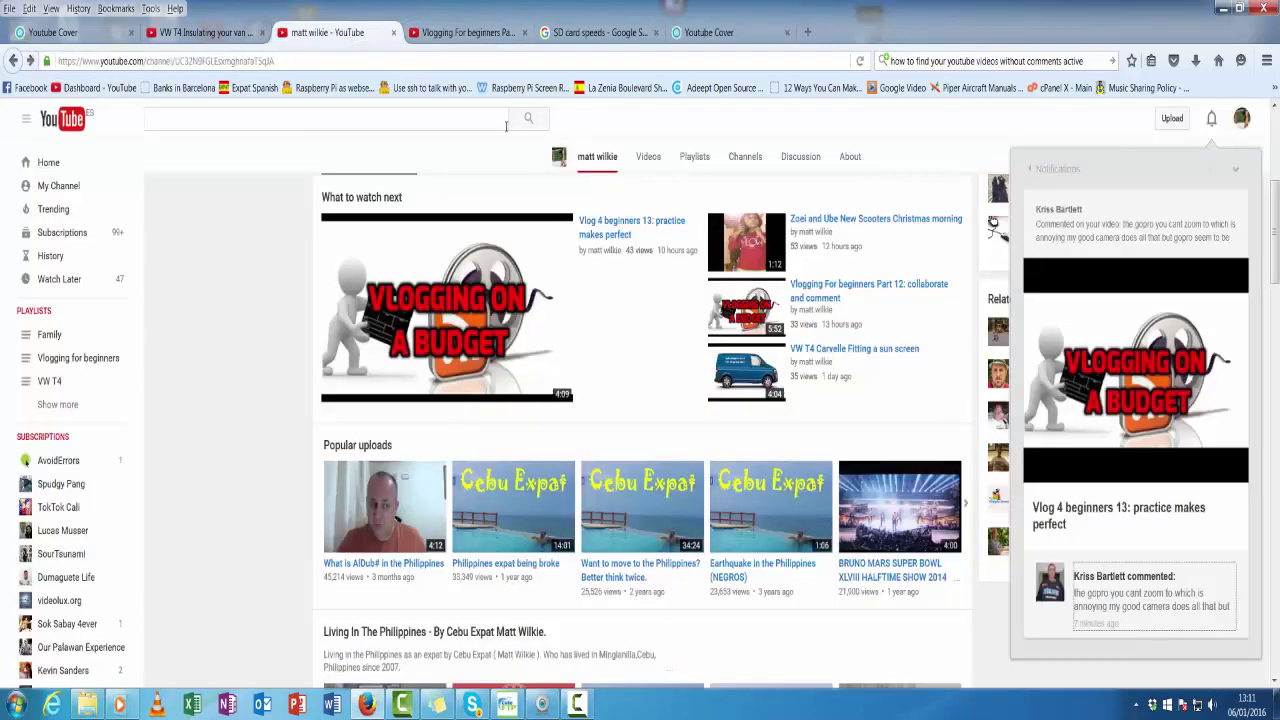
Check the current banner on My Channel, then go back to the FotoJet editor
{"action": "left_click", "coordinate": [68, 200]}
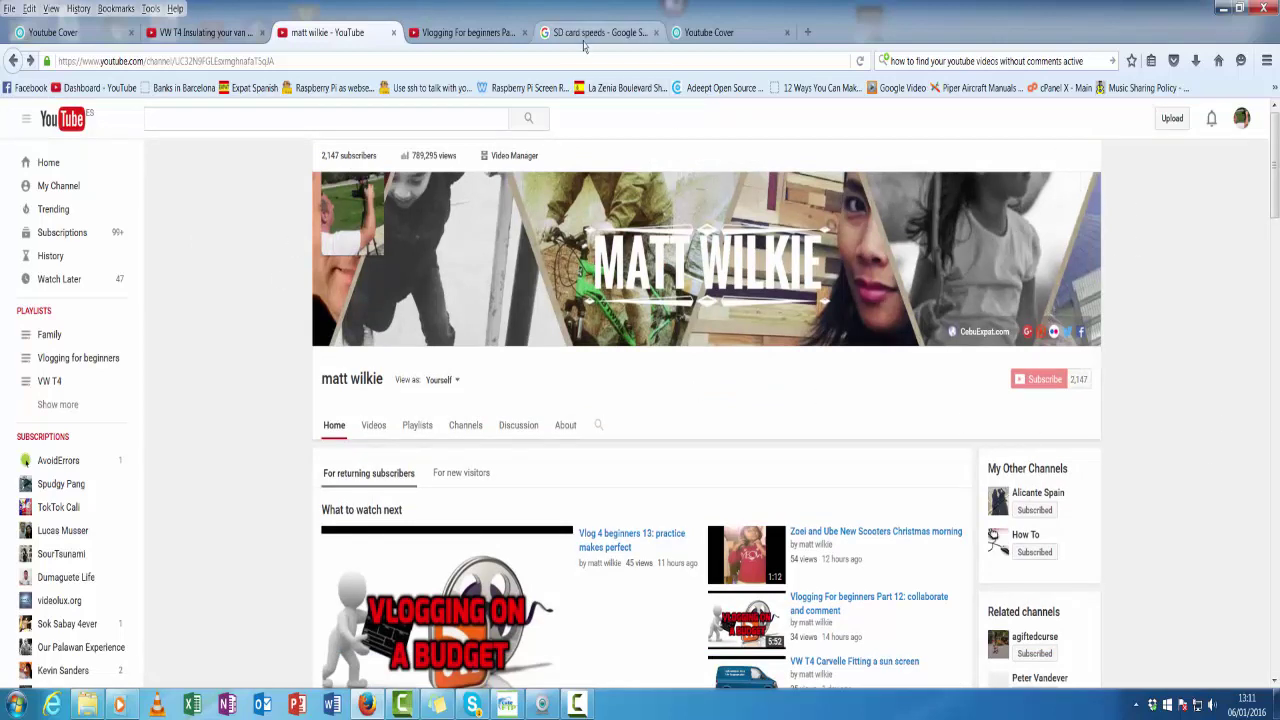
{"action": "left_click", "coordinate": [725, 33]}
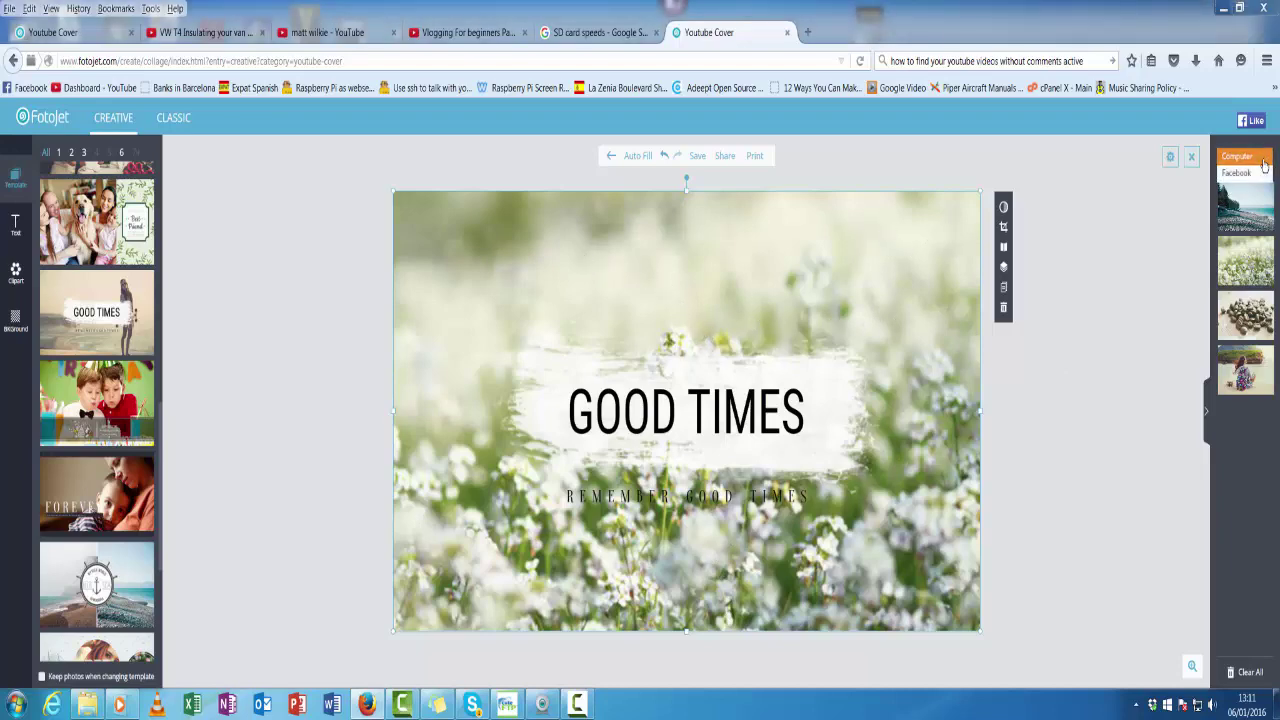
Import the park-bench and fried-food photos from Facebook into the photo collection
{"action": "left_click", "coordinate": [1238, 156]}
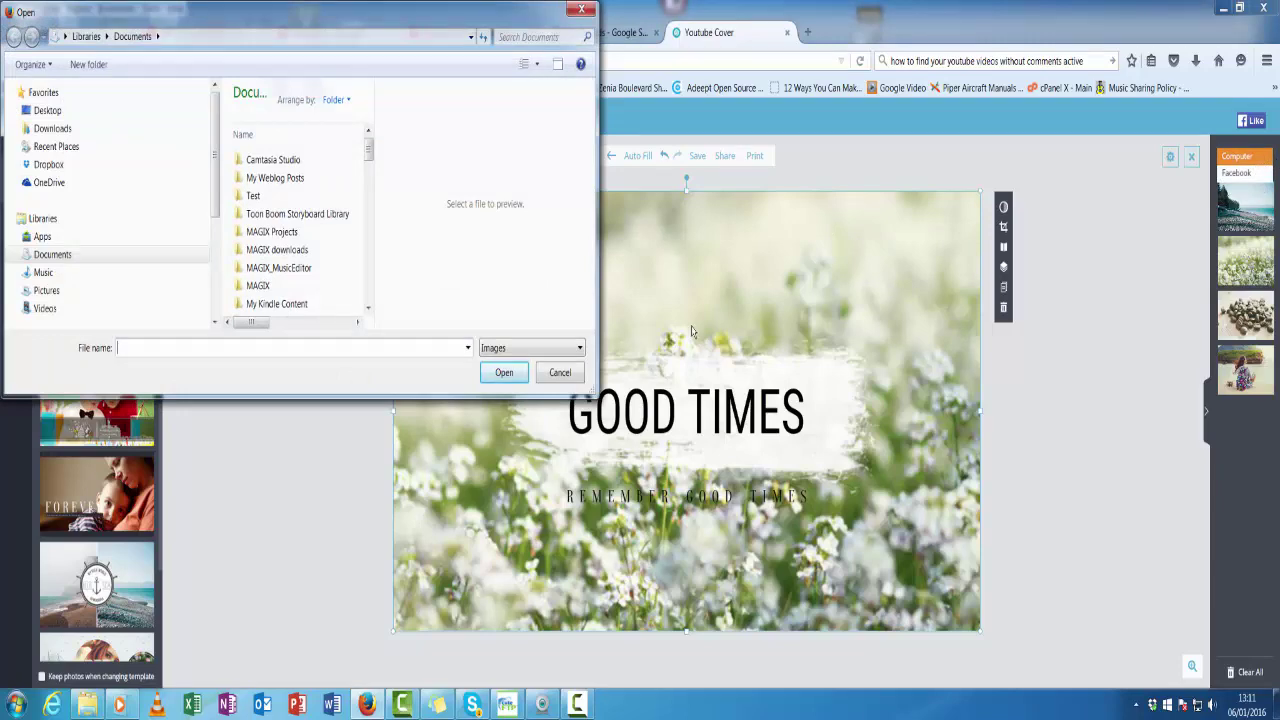
{"action": "left_click", "coordinate": [560, 372]}
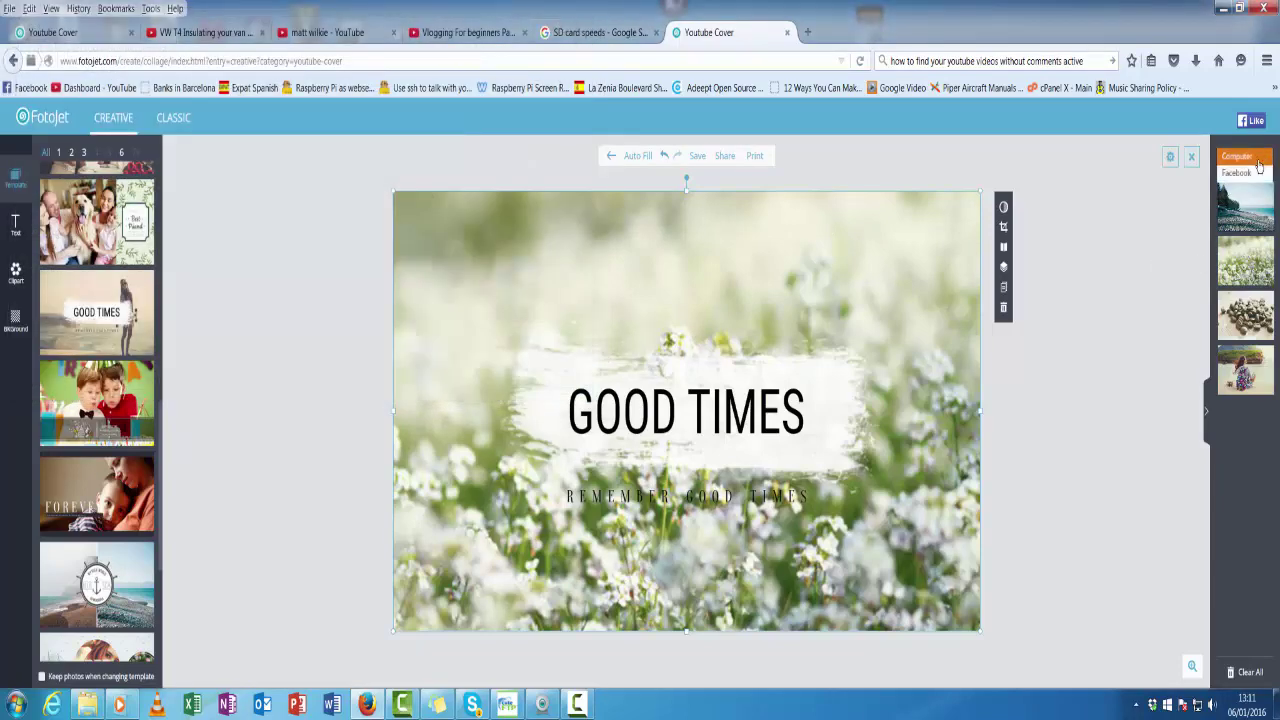
{"action": "left_click", "coordinate": [1240, 173]}
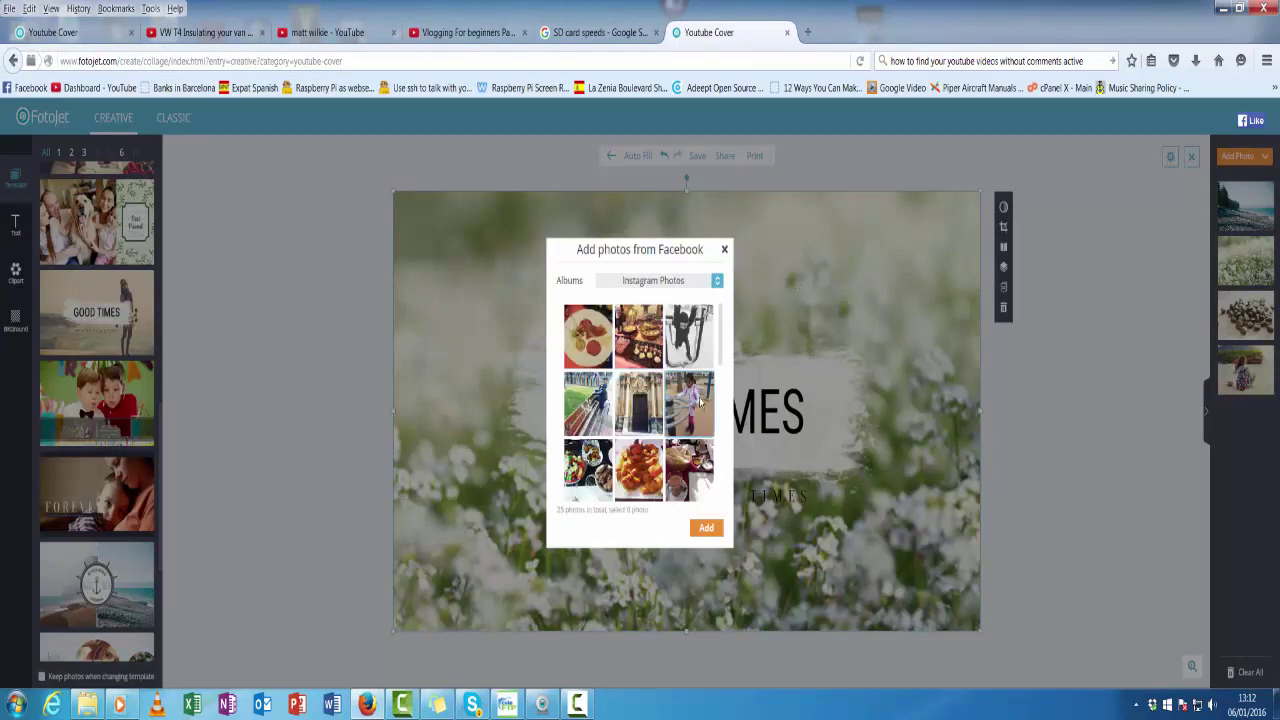
{"action": "left_click", "coordinate": [585, 403]}
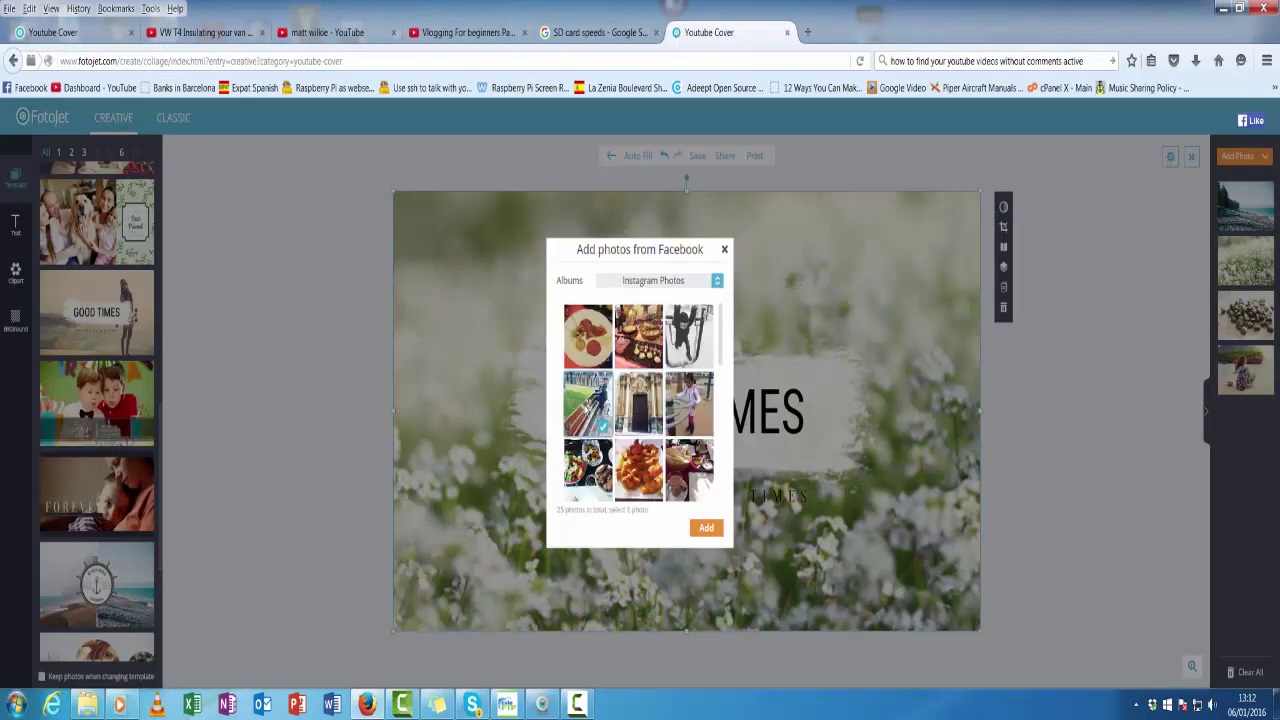
{"action": "left_click", "coordinate": [583, 401]}
{"action": "left_click", "coordinate": [704, 528]}
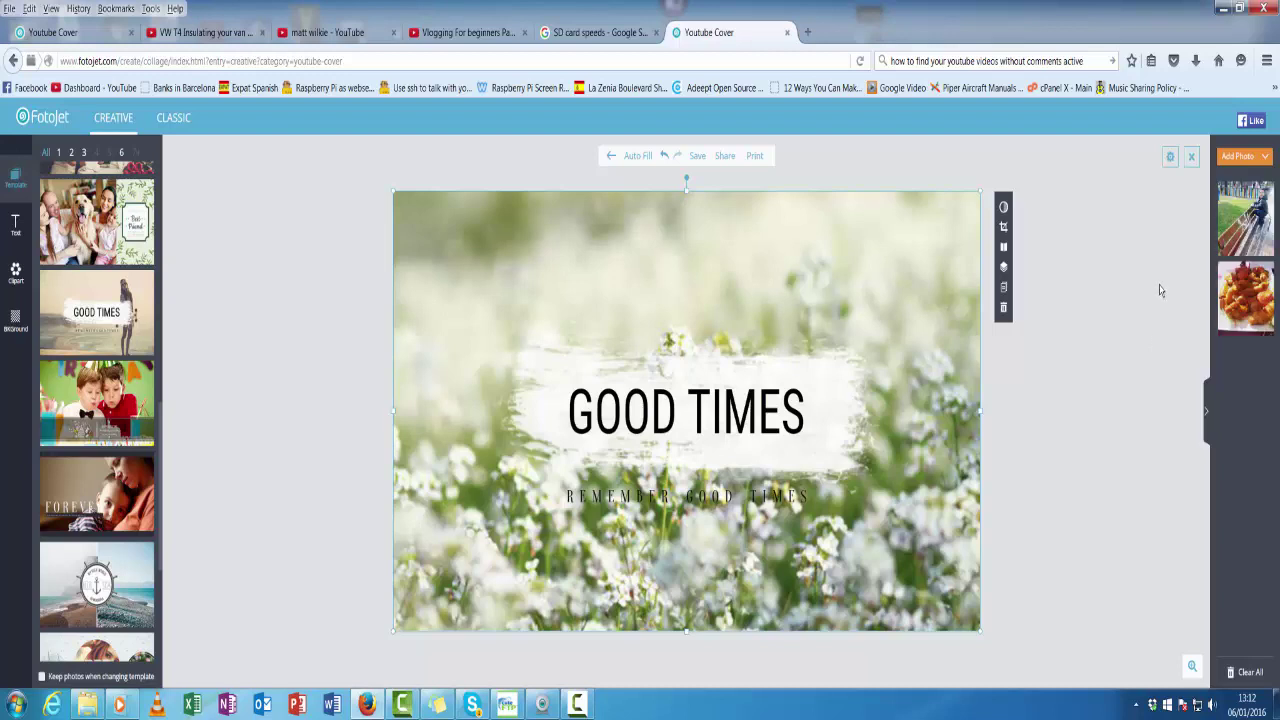
Use the fried-food photo as the background and change the title to GOOD FOOD
{"action": "left_click_drag", "start_coordinate": [1217, 297], "coordinate": [658, 270]}
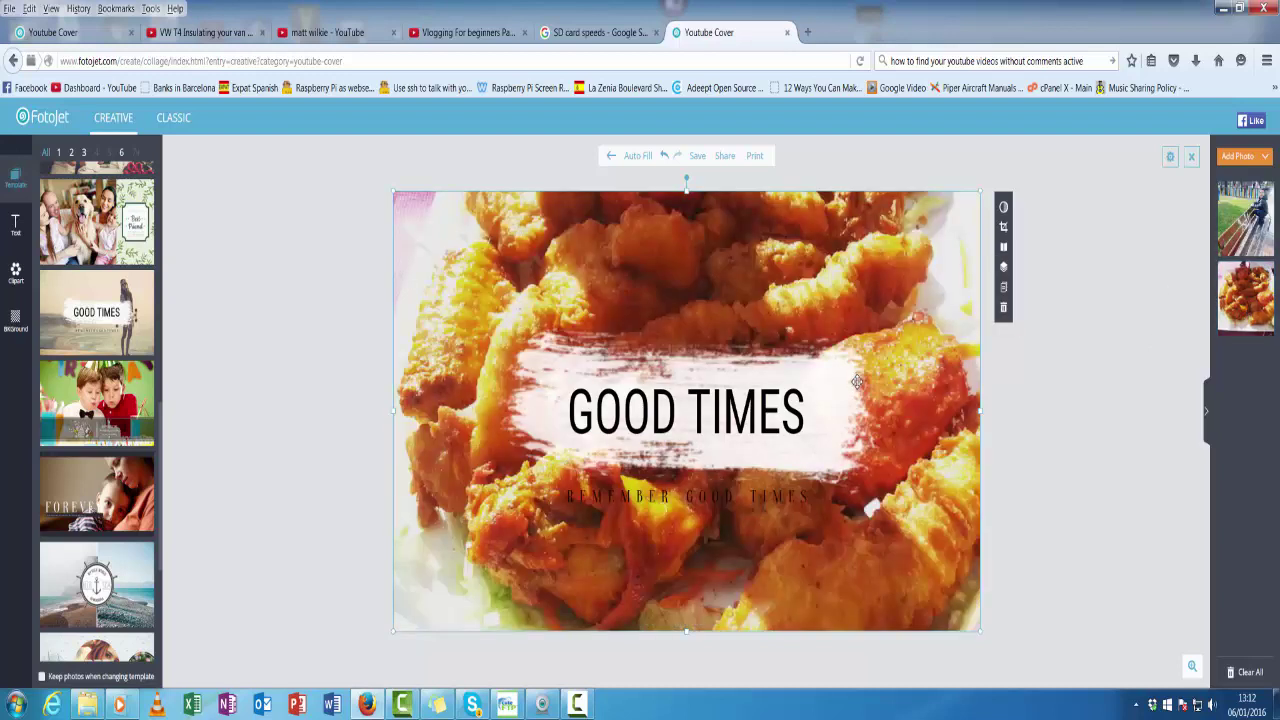
{"action": "left_click", "coordinate": [760, 414]}
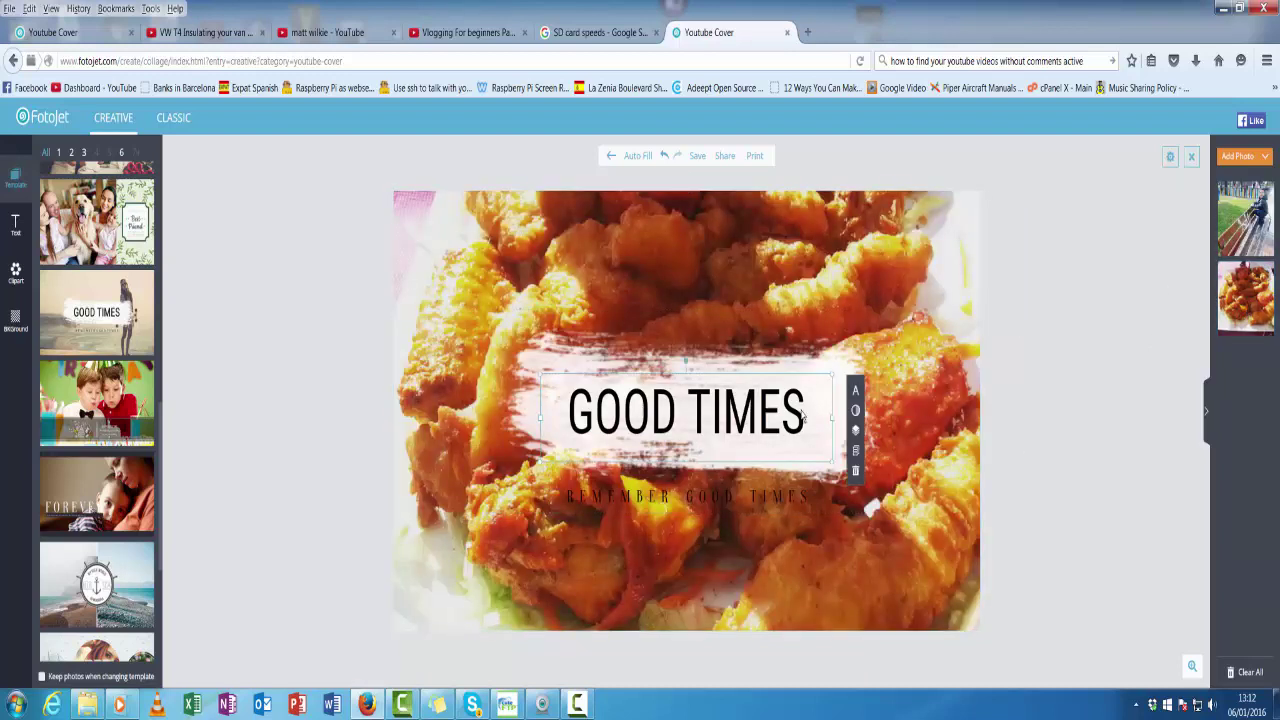
{"action": "left_click_drag", "start_coordinate": [805, 412], "coordinate": [693, 384]}
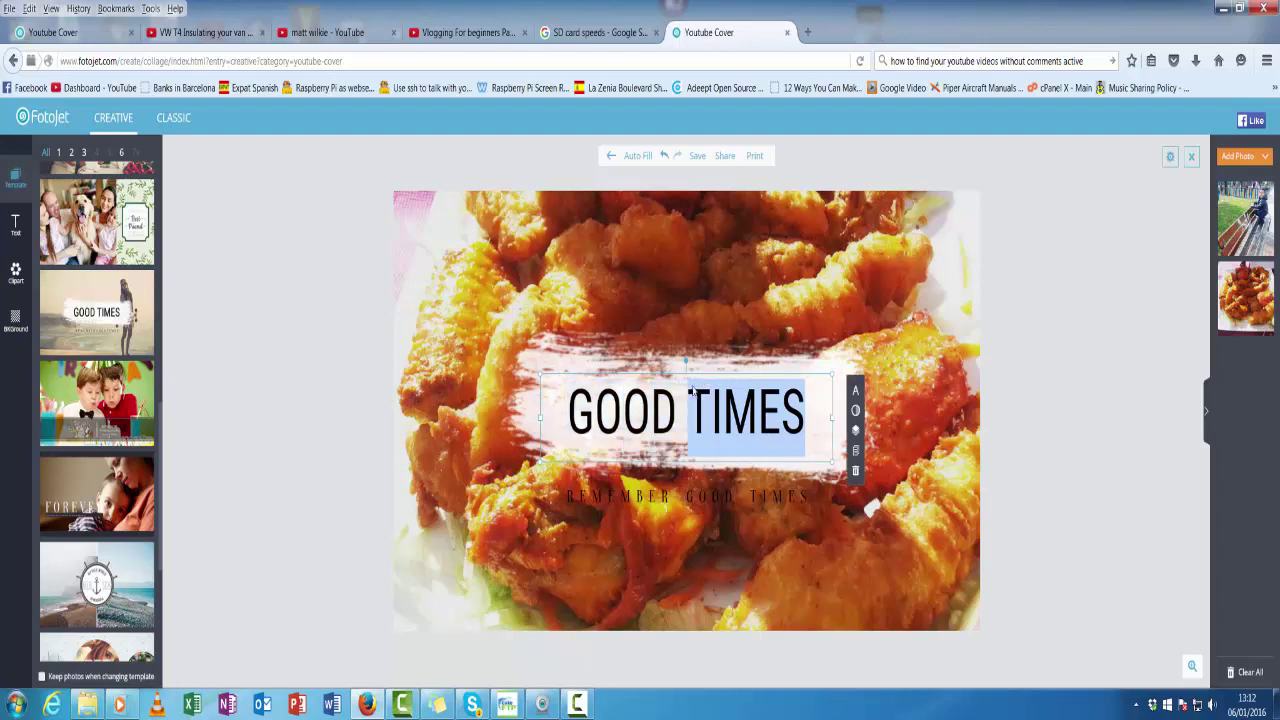
{"action": "type", "text": "FOOD"}
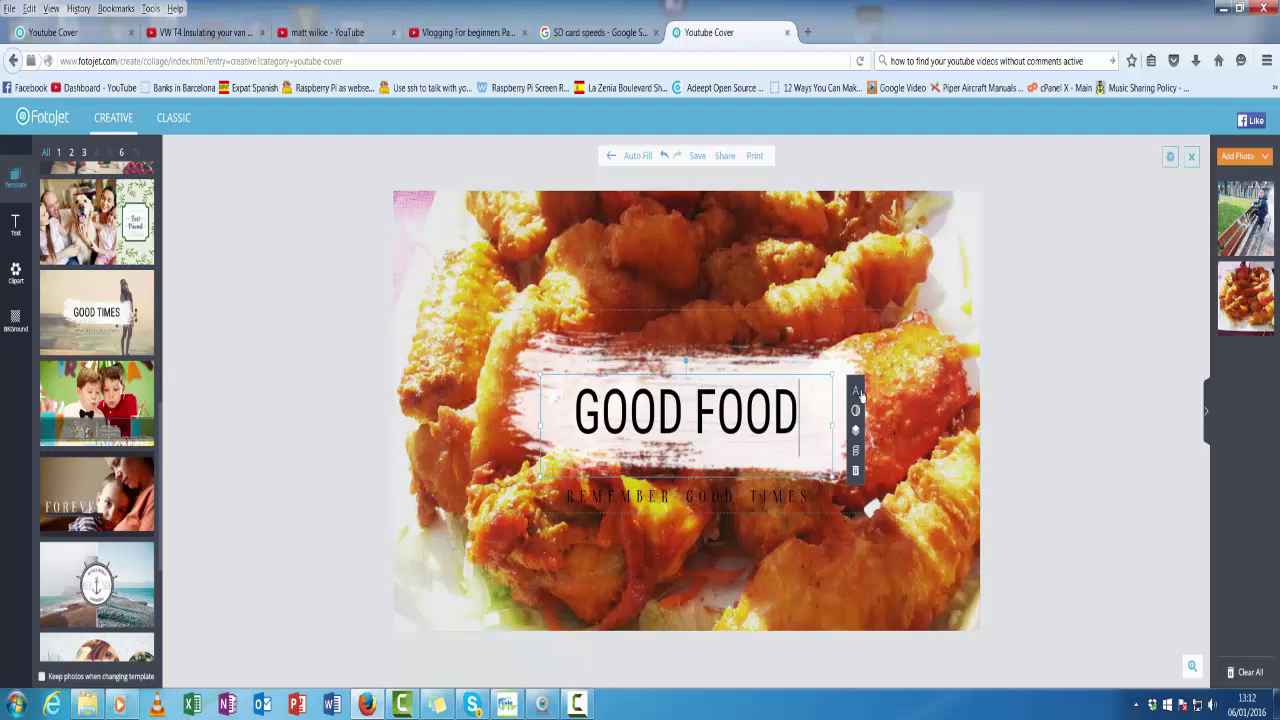
Set the title font to Permanent Marker and nudge it slightly down and left
{"action": "left_click", "coordinate": [857, 391]}
{"action": "key", "text": "ctrl+a"}
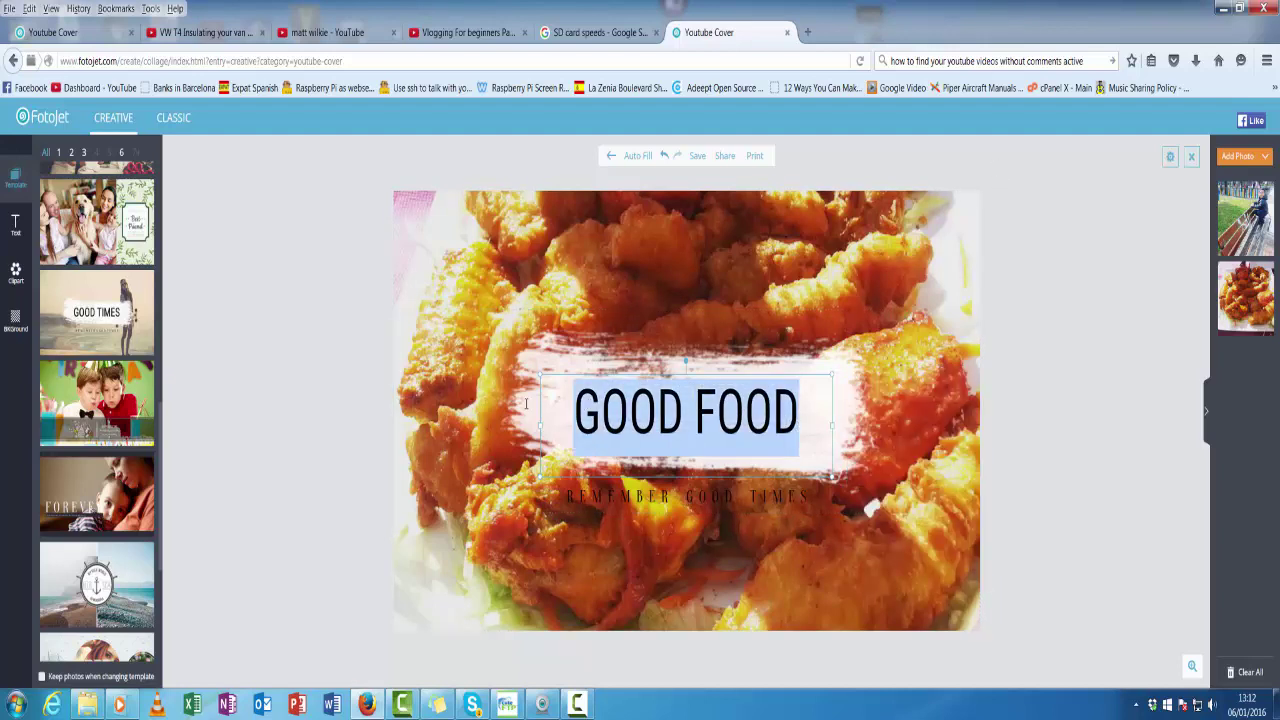
{"action": "left_click", "coordinate": [855, 390]}
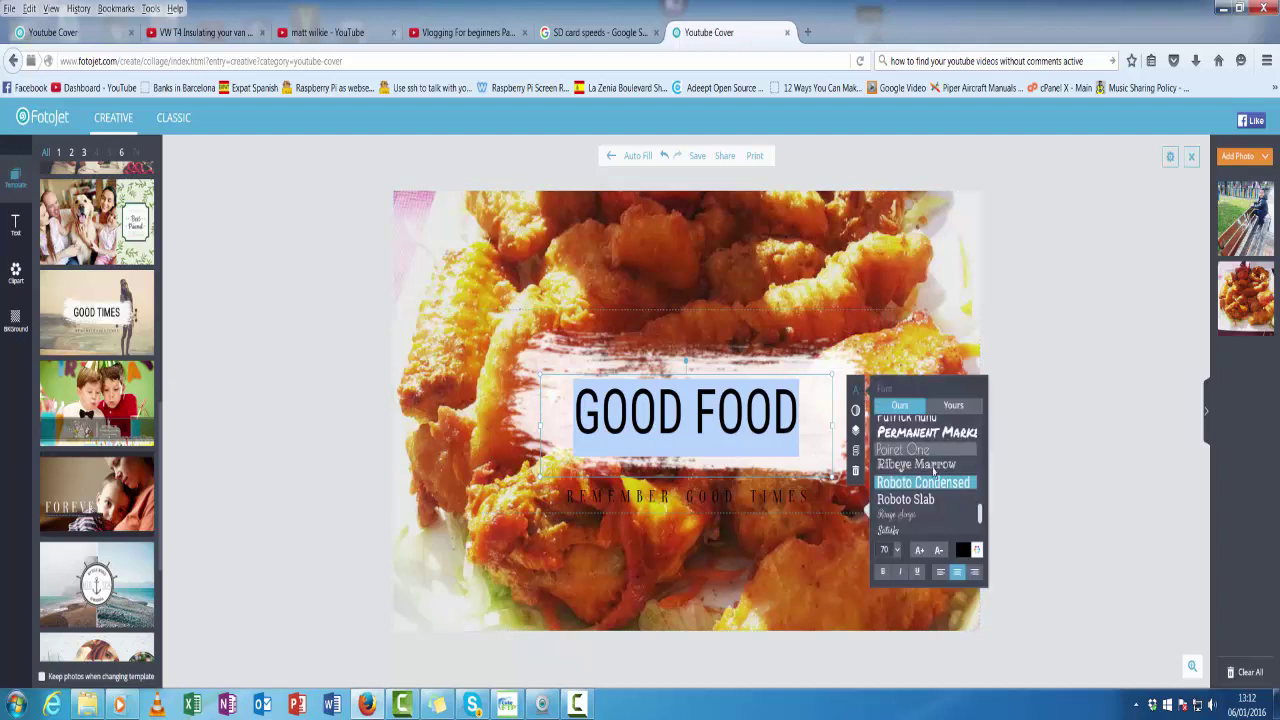
{"action": "left_click", "coordinate": [950, 434]}
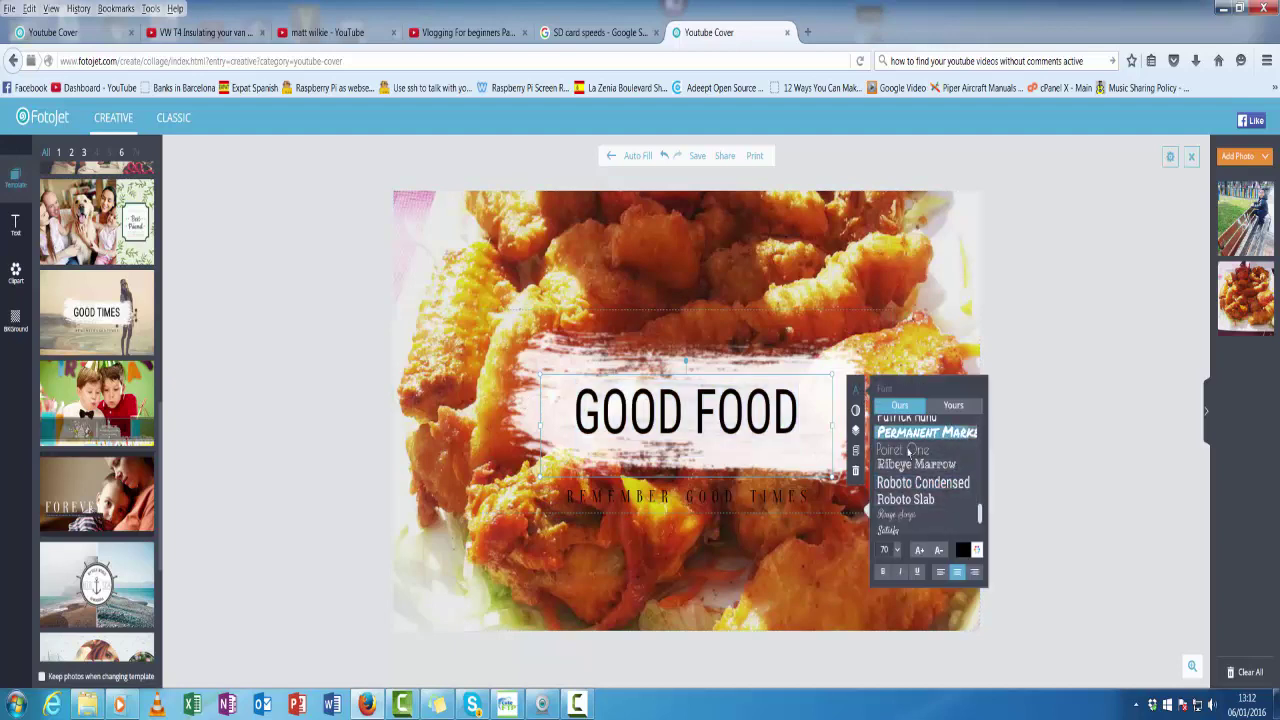
{"action": "left_click", "coordinate": [740, 420]}
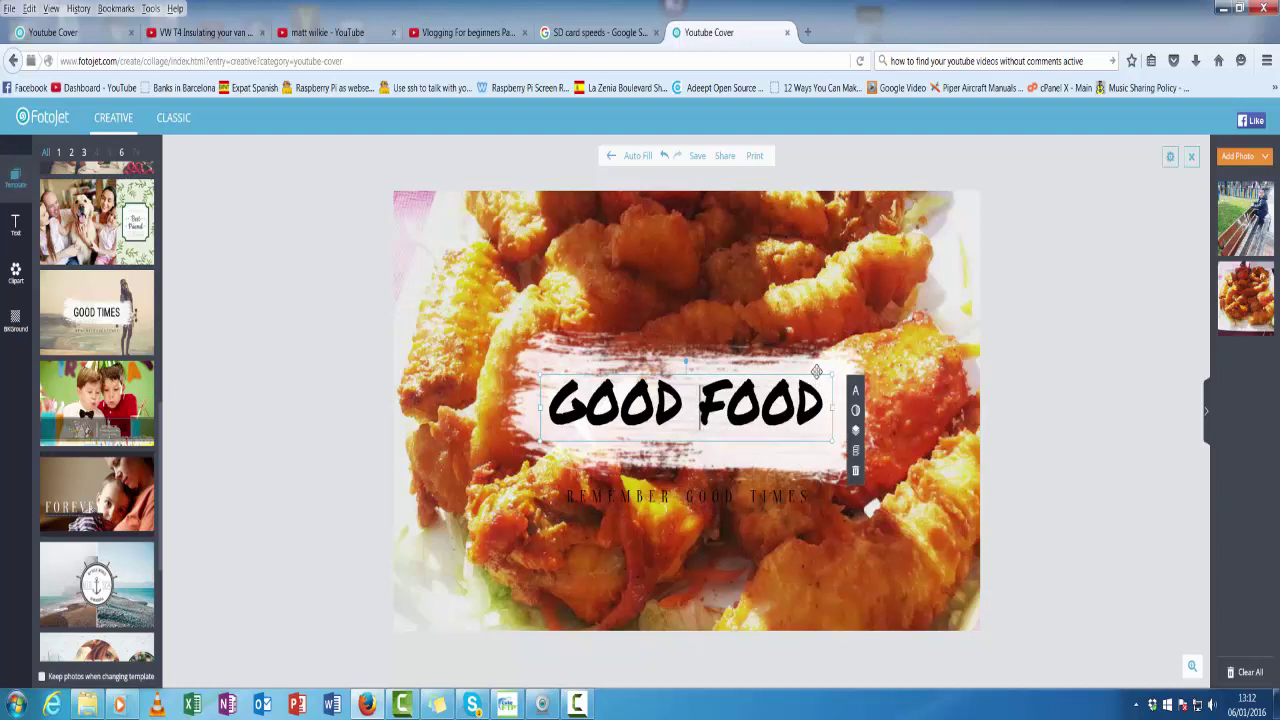
{"action": "left_click_drag", "start_coordinate": [817, 372], "coordinate": [810, 378]}
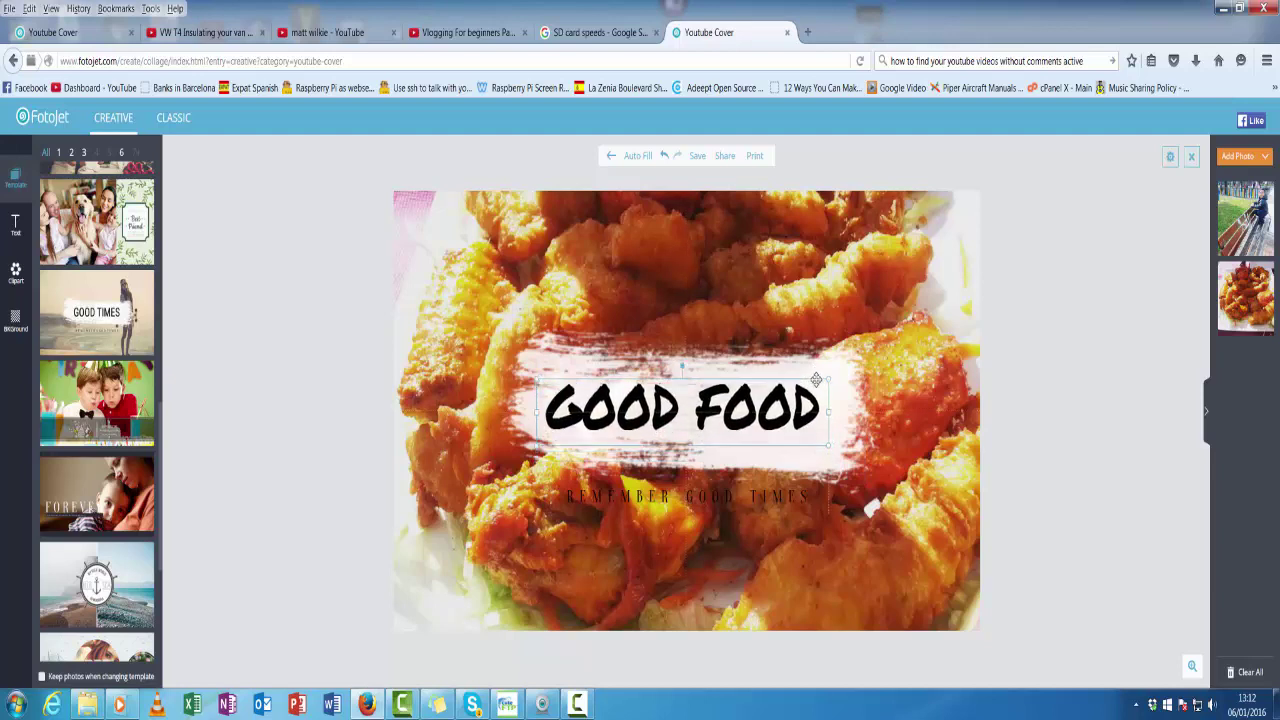
Recolour the REMEMBER GOOD TIMES subtitle to the pale near-white tint E6FCF3
{"action": "left_click", "coordinate": [728, 492]}
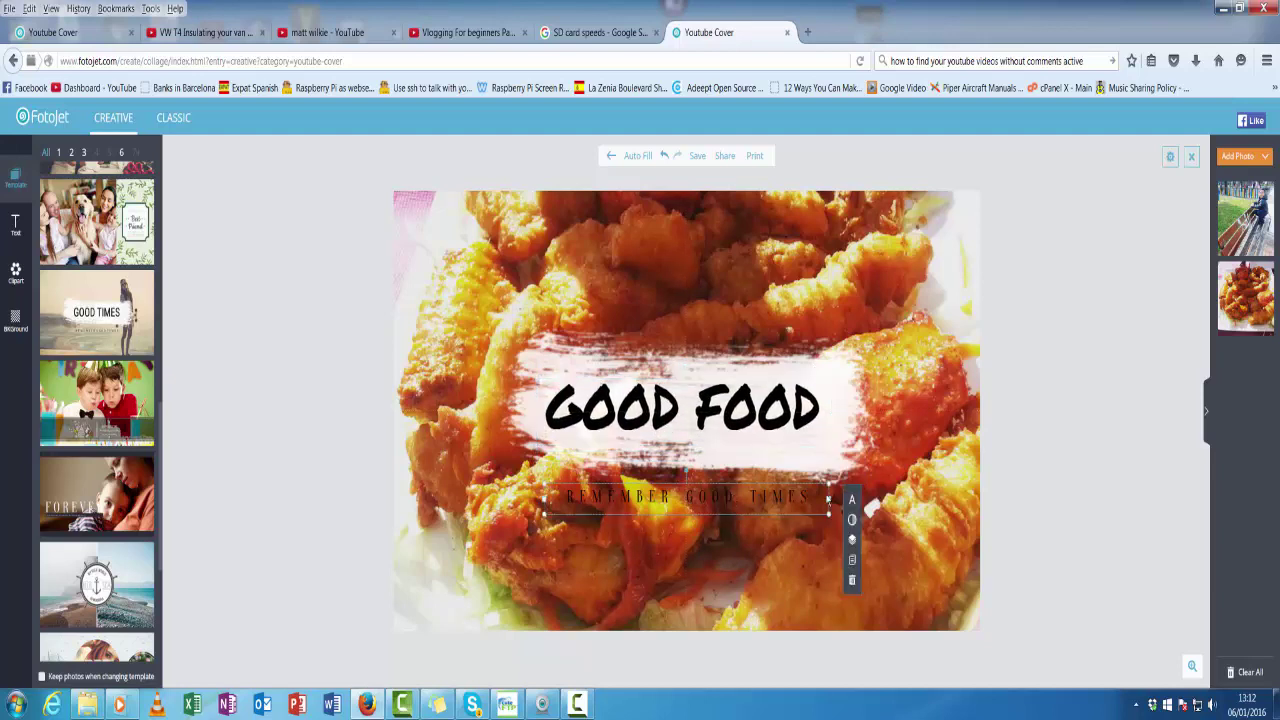
{"action": "left_click_drag", "start_coordinate": [812, 498], "coordinate": [564, 498]}
{"action": "left_click", "coordinate": [852, 500]}
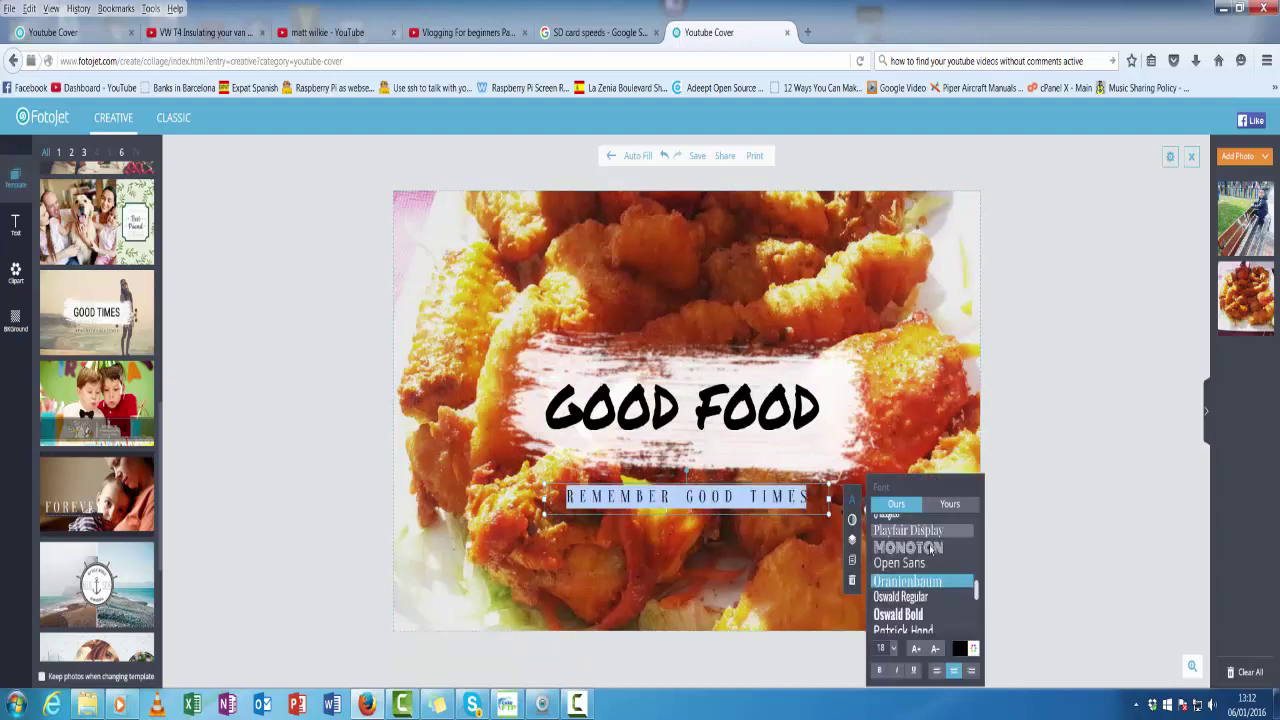
{"action": "left_click", "coordinate": [973, 649]}
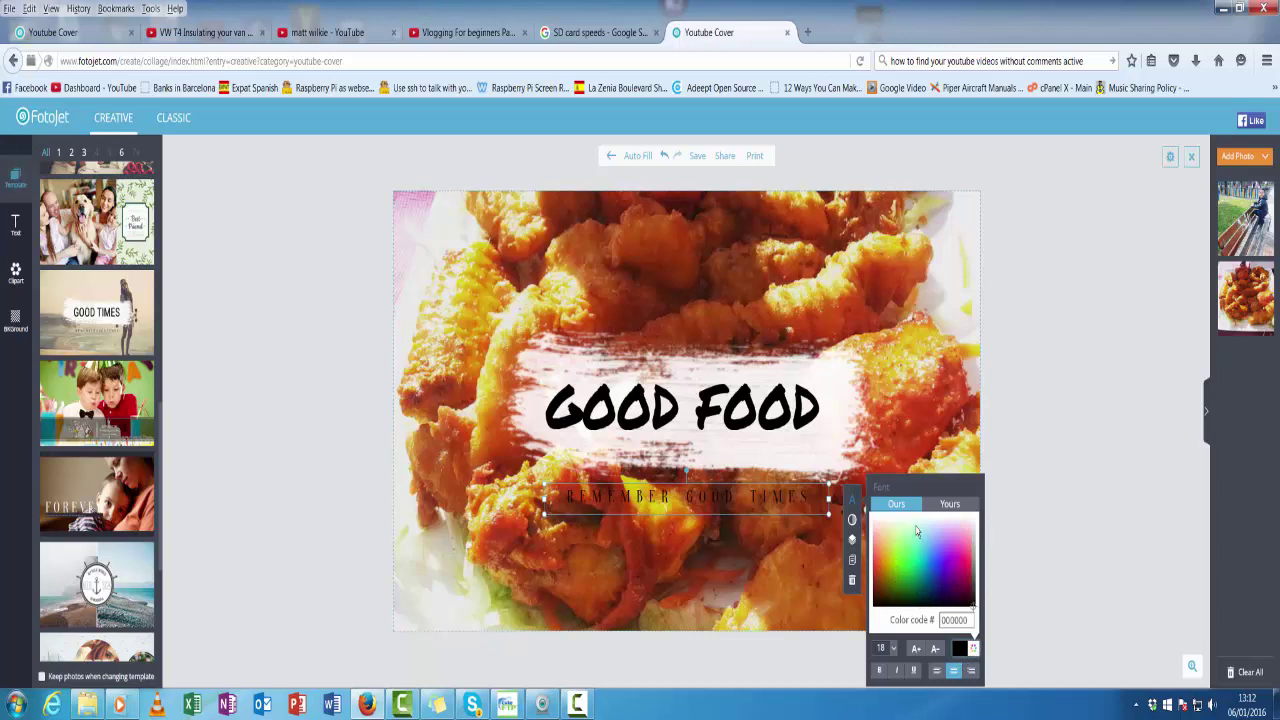
{"action": "left_click", "coordinate": [916, 527]}
{"action": "left_click", "coordinate": [915, 522]}
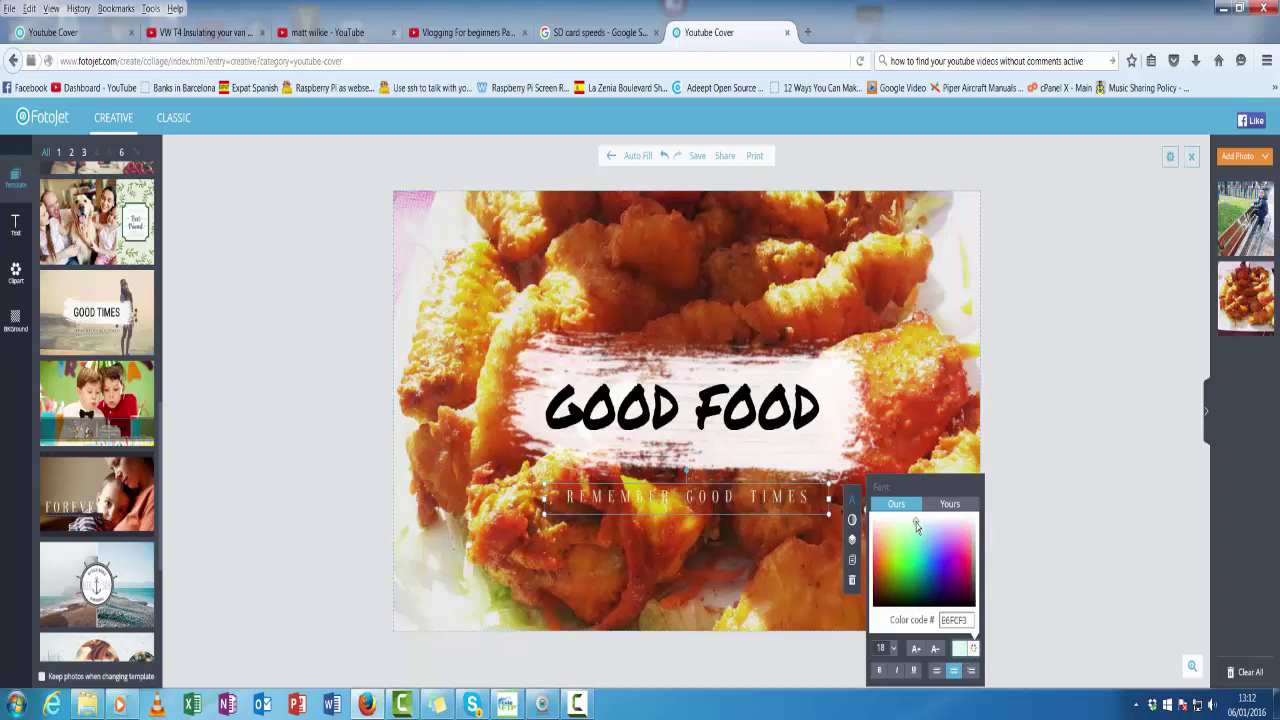
{"action": "left_click", "coordinate": [1046, 400]}
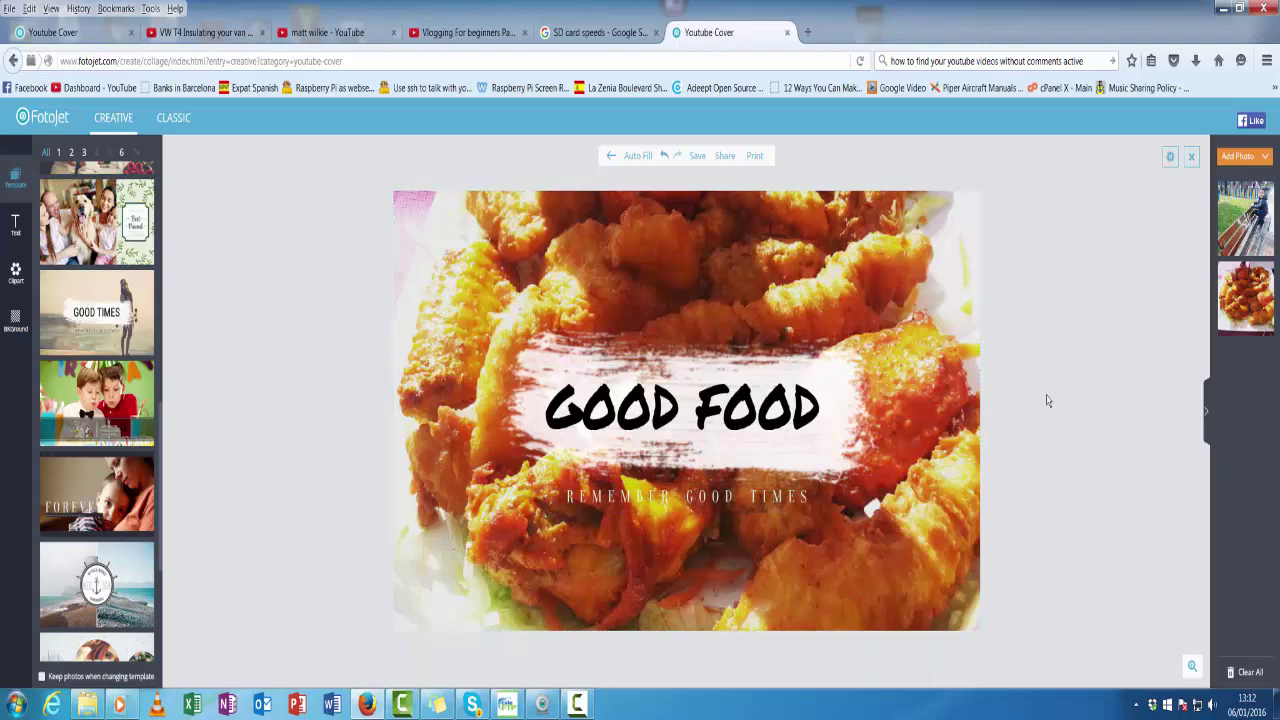
Save the design to the computer as a high-quality JPG under a new FOOD file name
{"action": "left_click", "coordinate": [699, 159]}
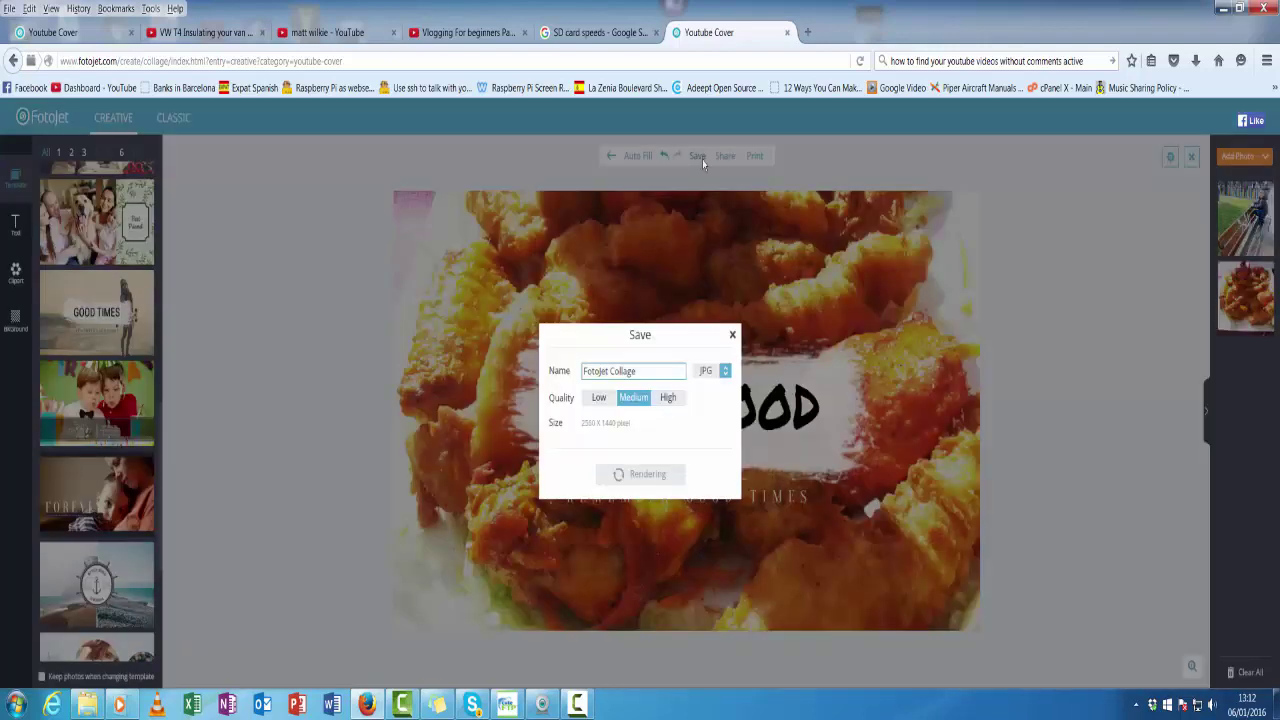
{"action": "left_click", "coordinate": [670, 397]}
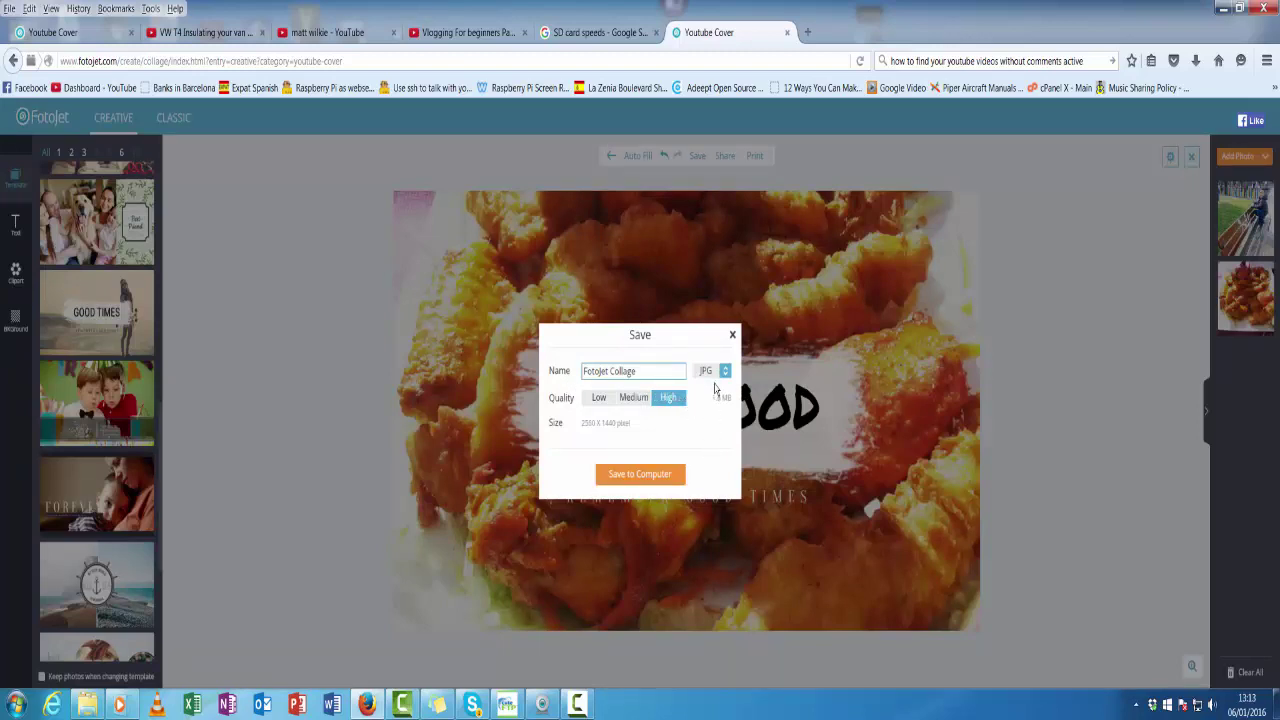
{"action": "left_click", "coordinate": [640, 474]}
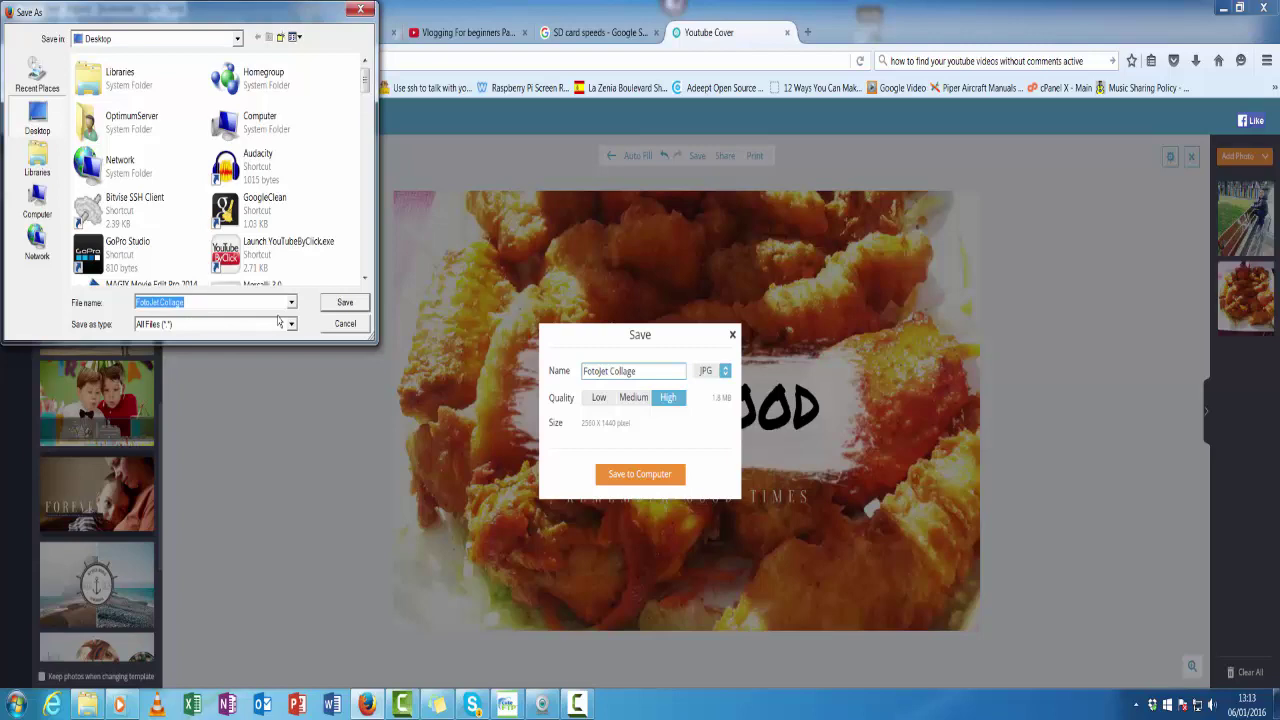
{"action": "type", "text": "FOOD4Thought"}
Confirm saving FOOD4Thought and open the YouTube channel banner's edit options
{"action": "key", "text": "Return"}
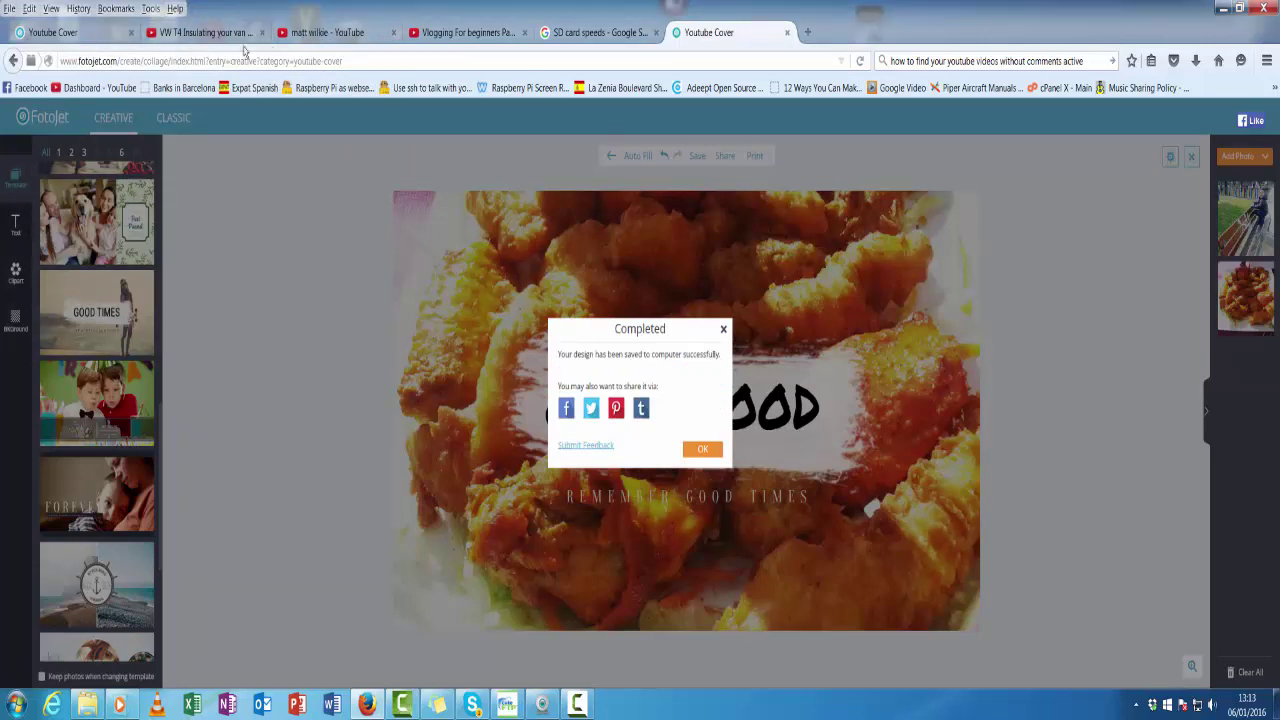
{"action": "left_click", "coordinate": [304, 36]}
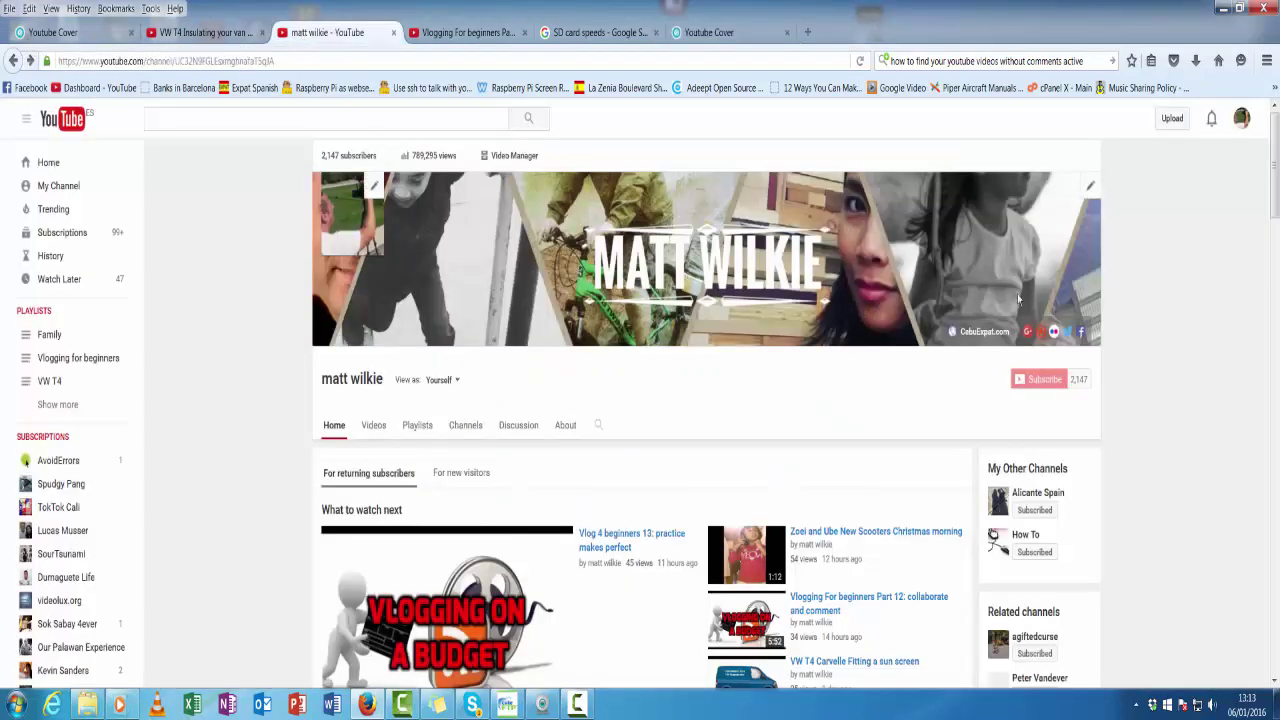
{"action": "left_click", "coordinate": [1091, 187]}
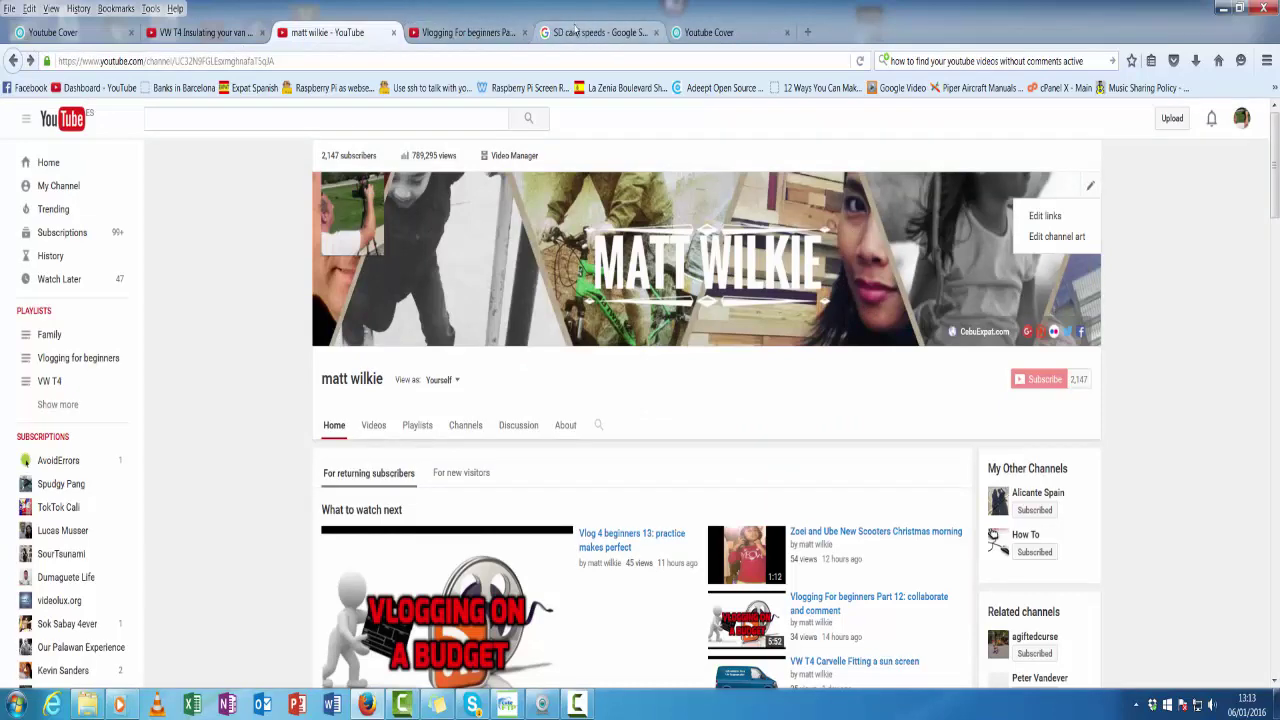
Dismiss FotoJet's save-success message and return to the YouTube channel page
{"action": "left_click", "coordinate": [697, 36]}
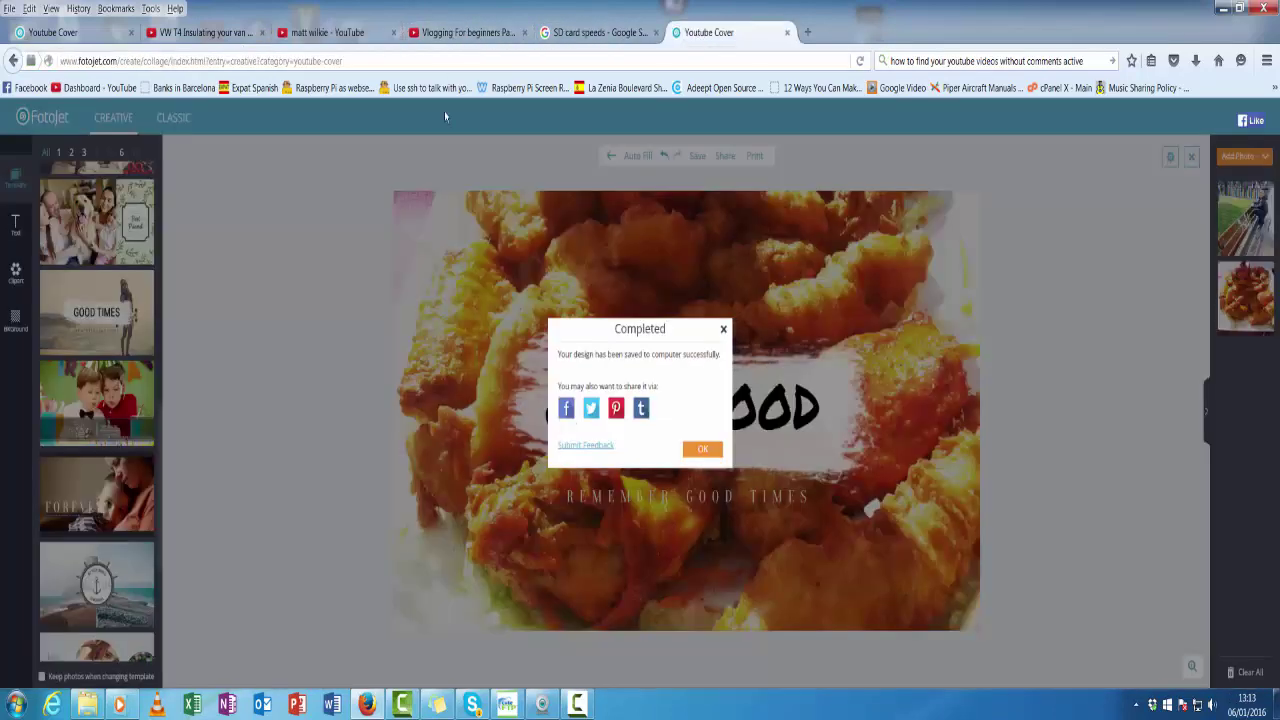
{"action": "left_click", "coordinate": [703, 450]}
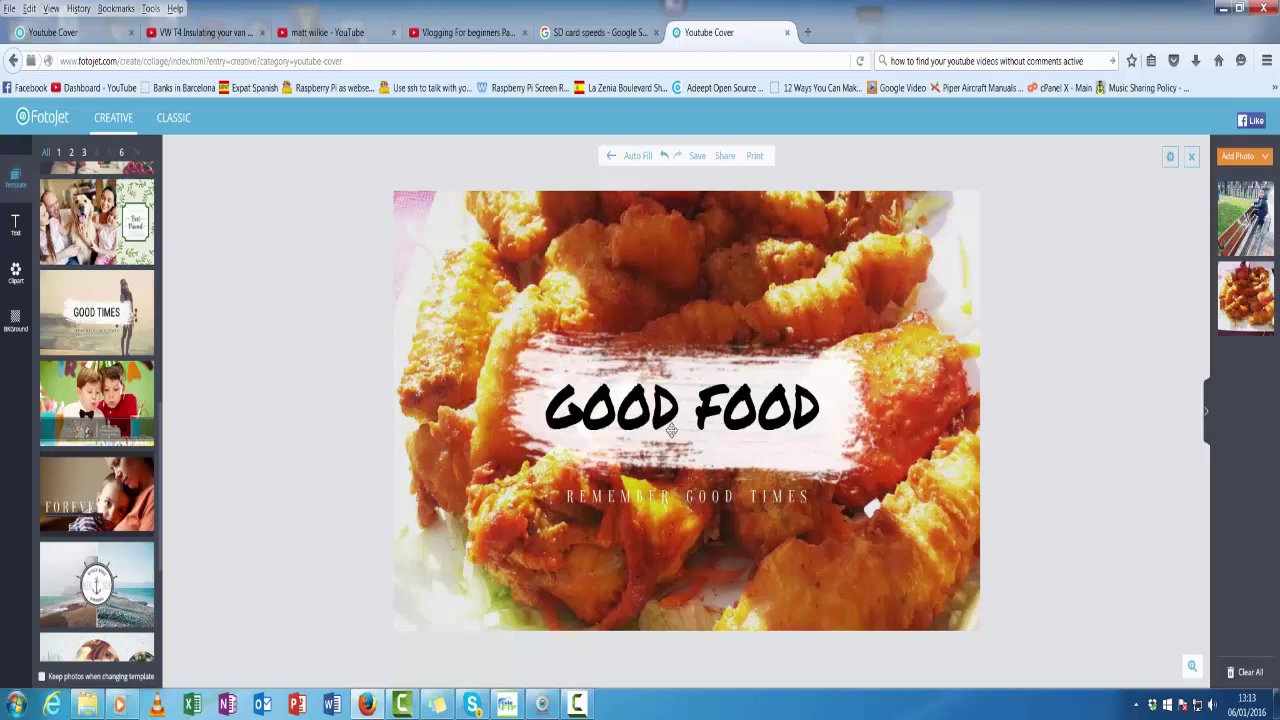
{"action": "left_click", "coordinate": [70, 33]}
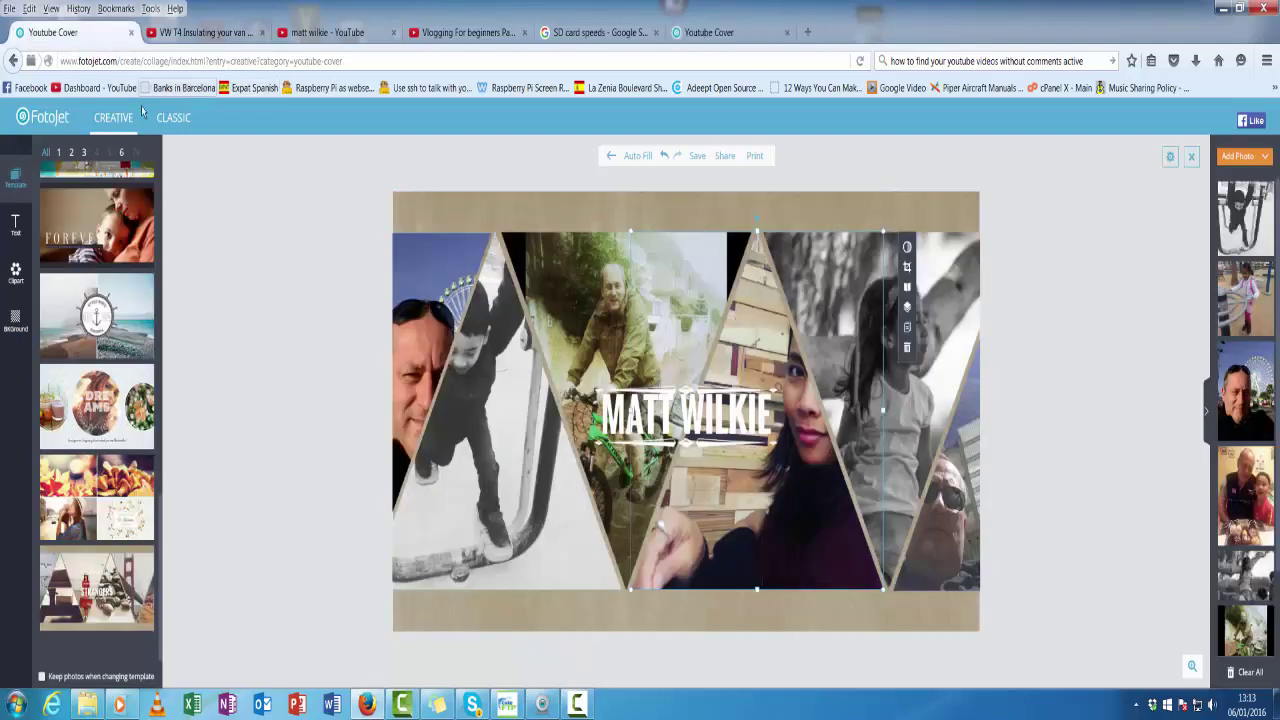
{"action": "left_click", "coordinate": [750, 33]}
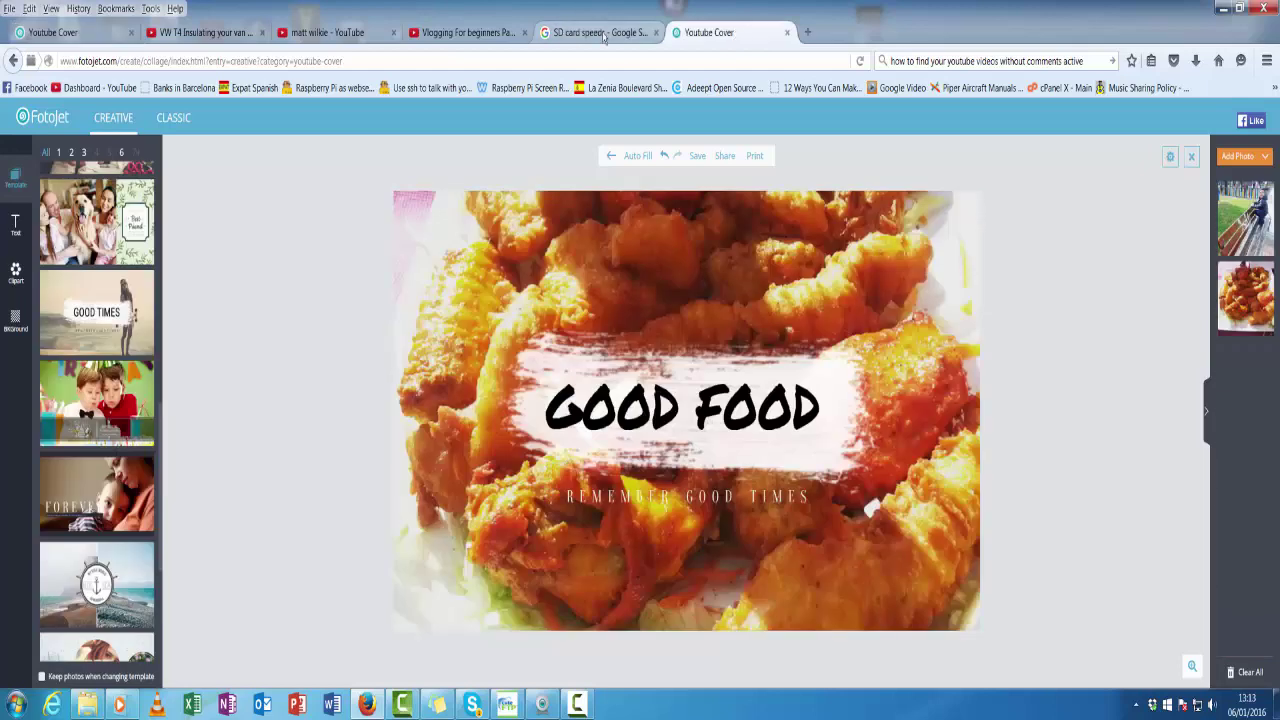
{"action": "left_click", "coordinate": [331, 33]}
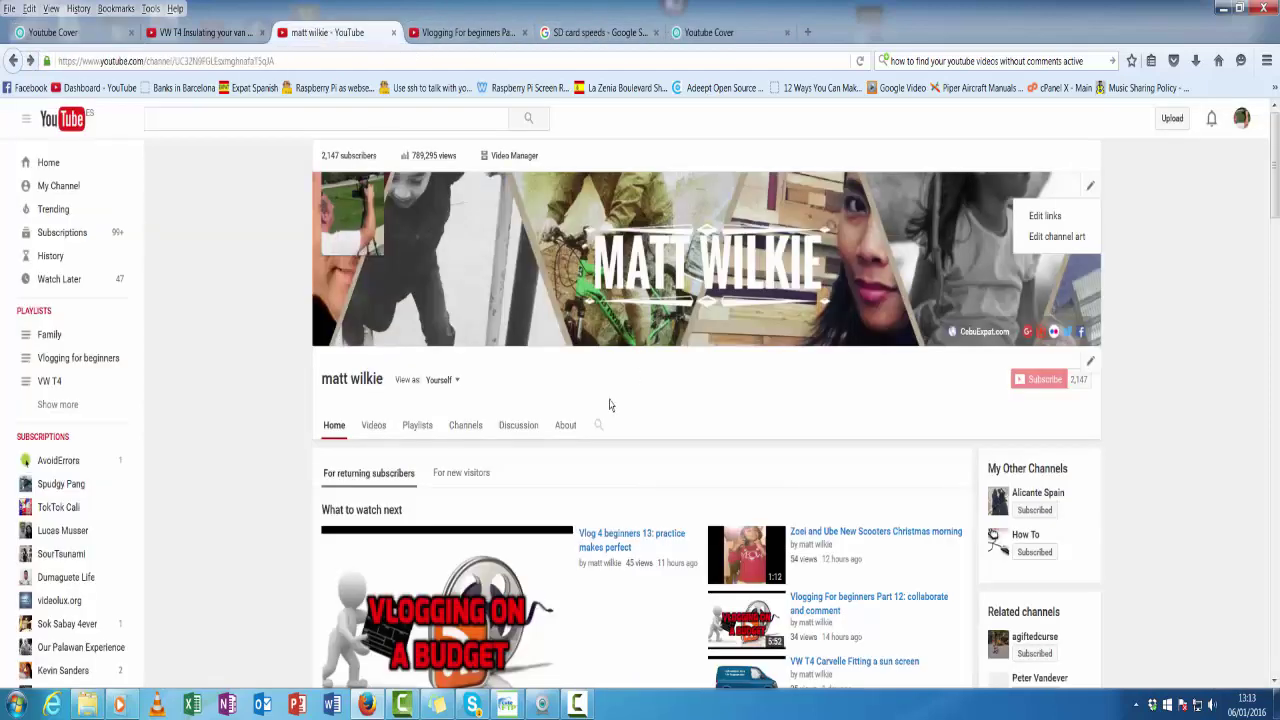
Upload FOOD4Thought.jpg from the computer as the channel's new banner art
{"action": "left_click", "coordinate": [1057, 237]}
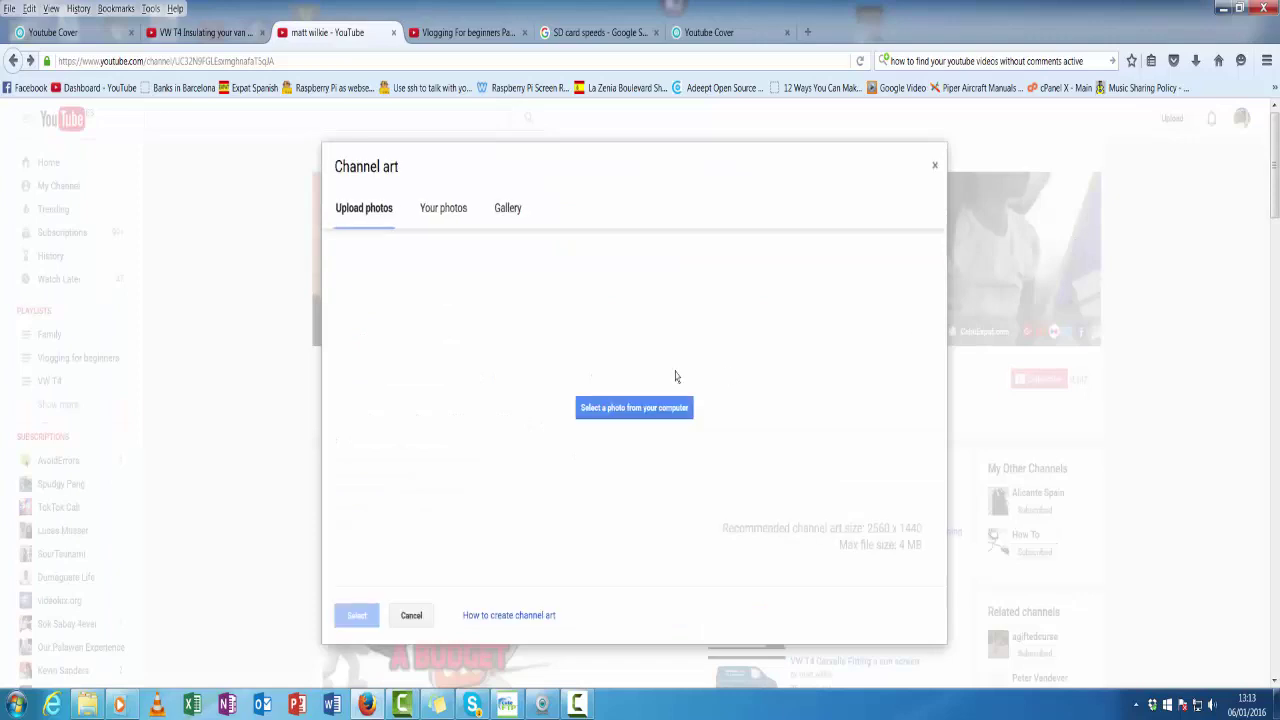
{"action": "left_click", "coordinate": [645, 437]}
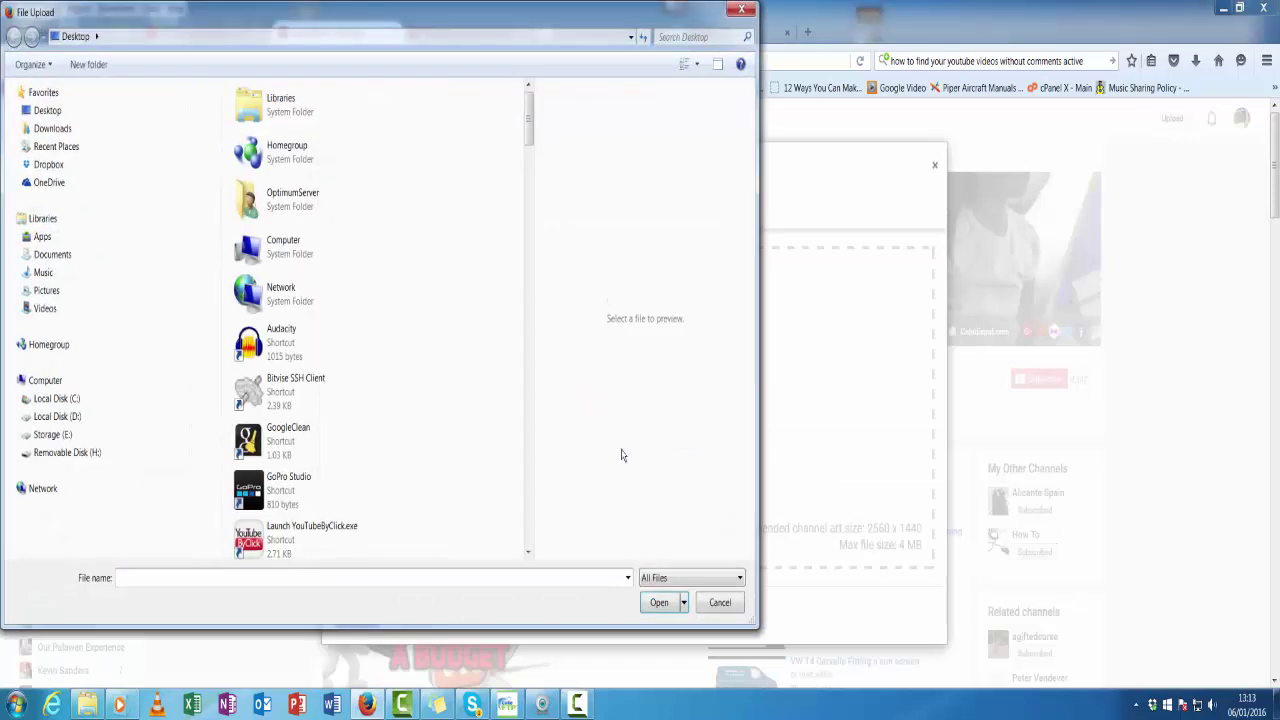
{"action": "type", "text": "food"}
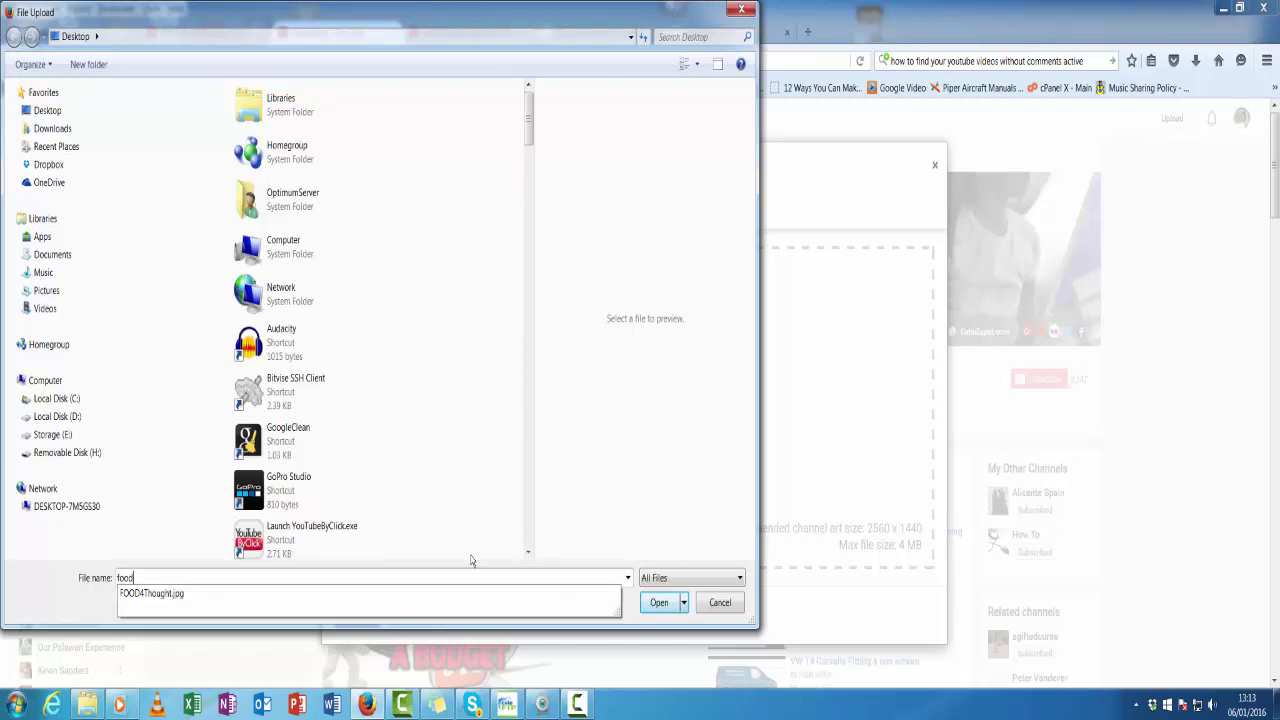
{"action": "key", "text": "Down"}
{"action": "key", "text": "Return"}
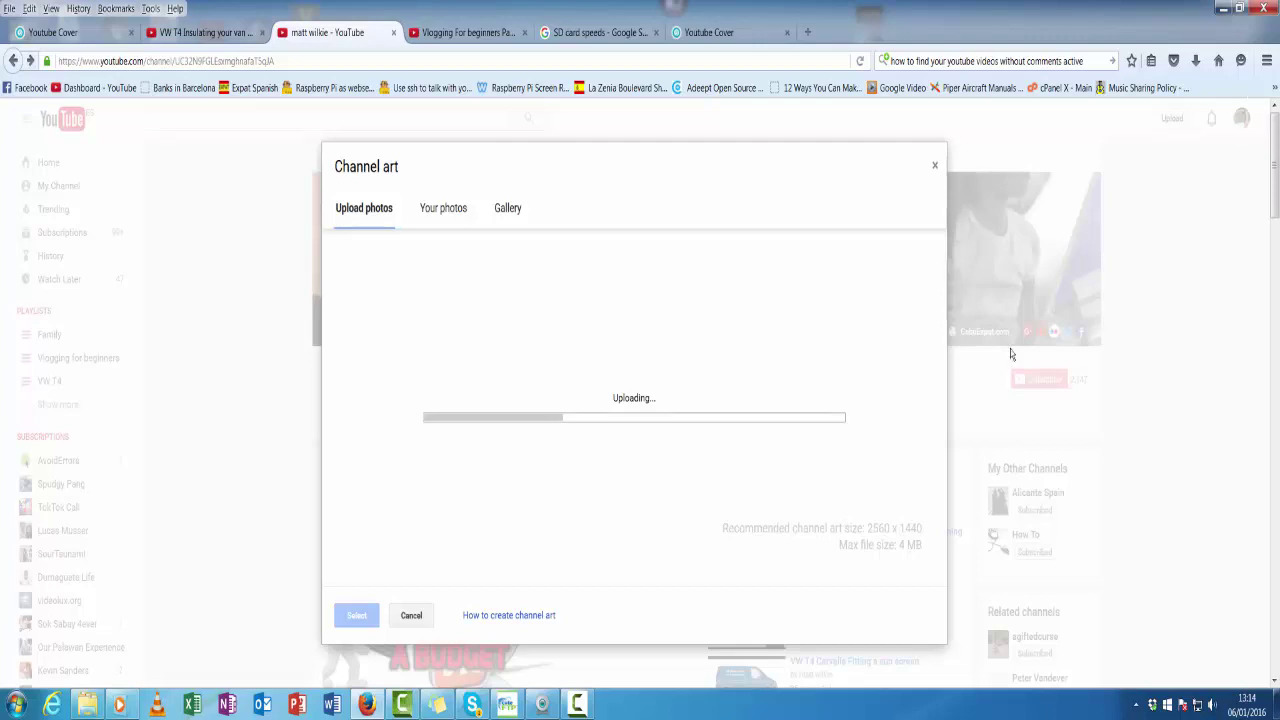
{"action": "left_click", "coordinate": [92, 38]}
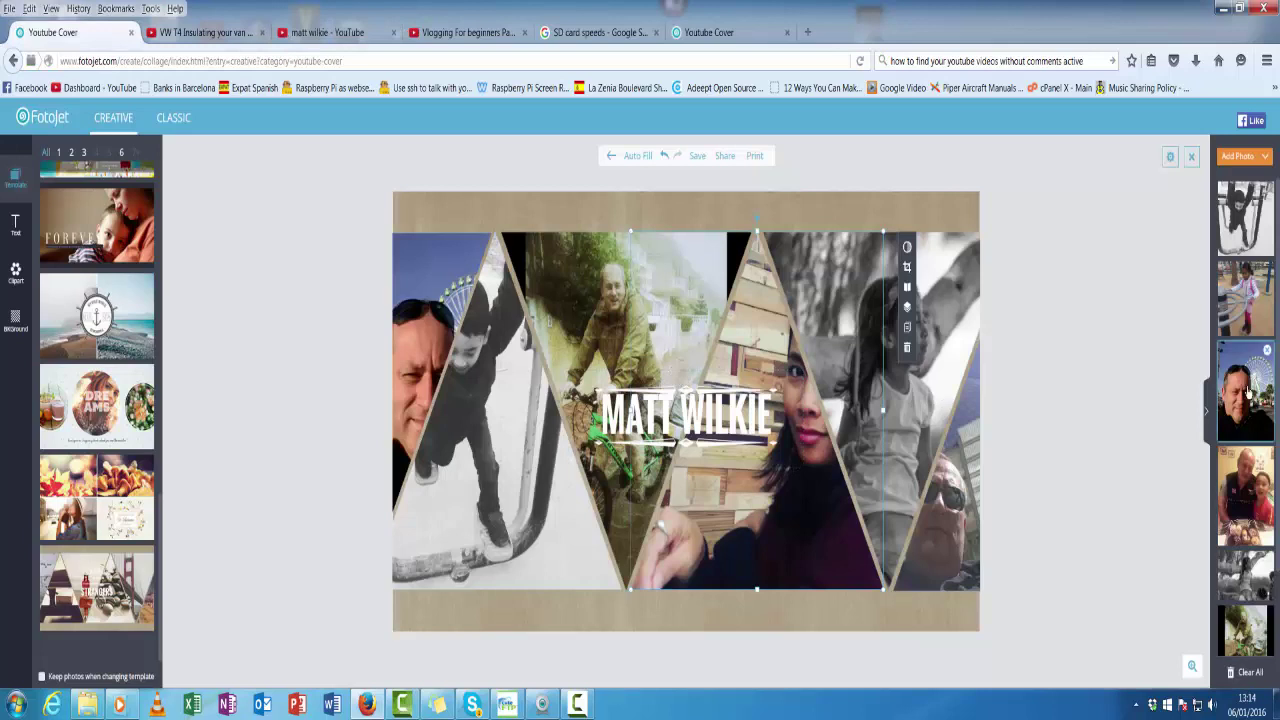
{"action": "left_click_drag", "start_coordinate": [1245, 392], "coordinate": [663, 300]}
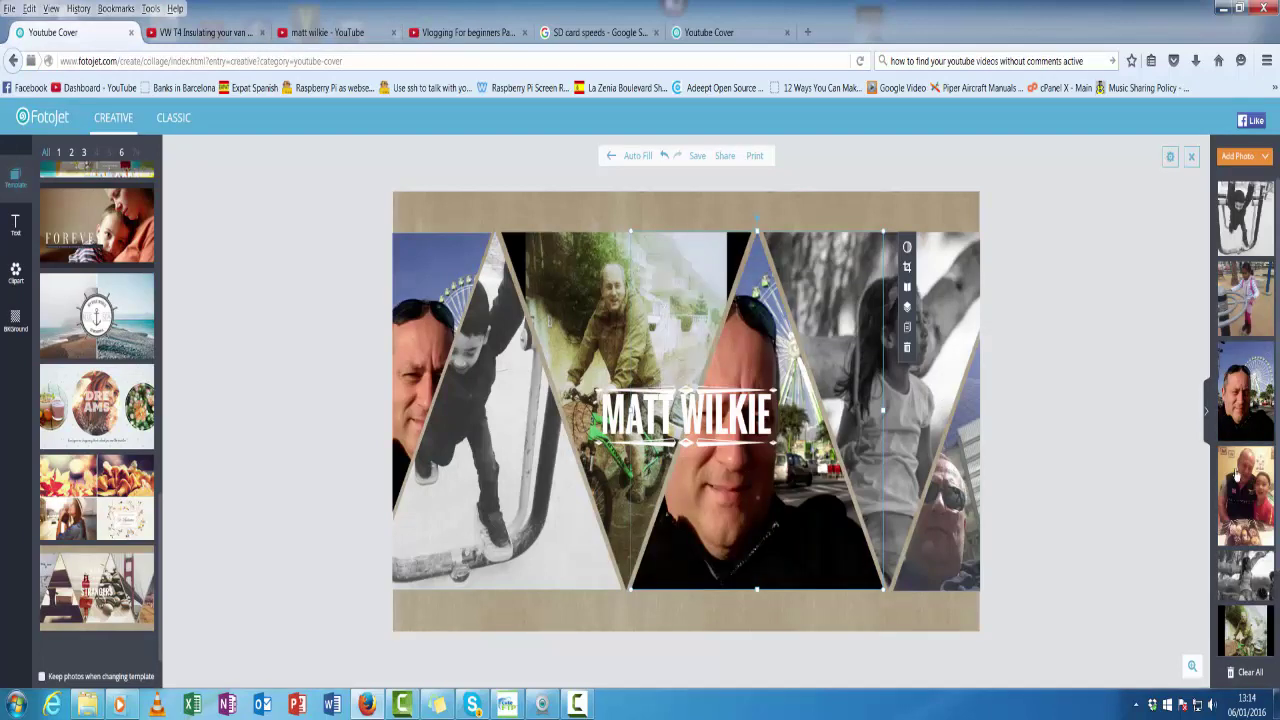
{"action": "left_click_drag", "start_coordinate": [1237, 484], "coordinate": [930, 315]}
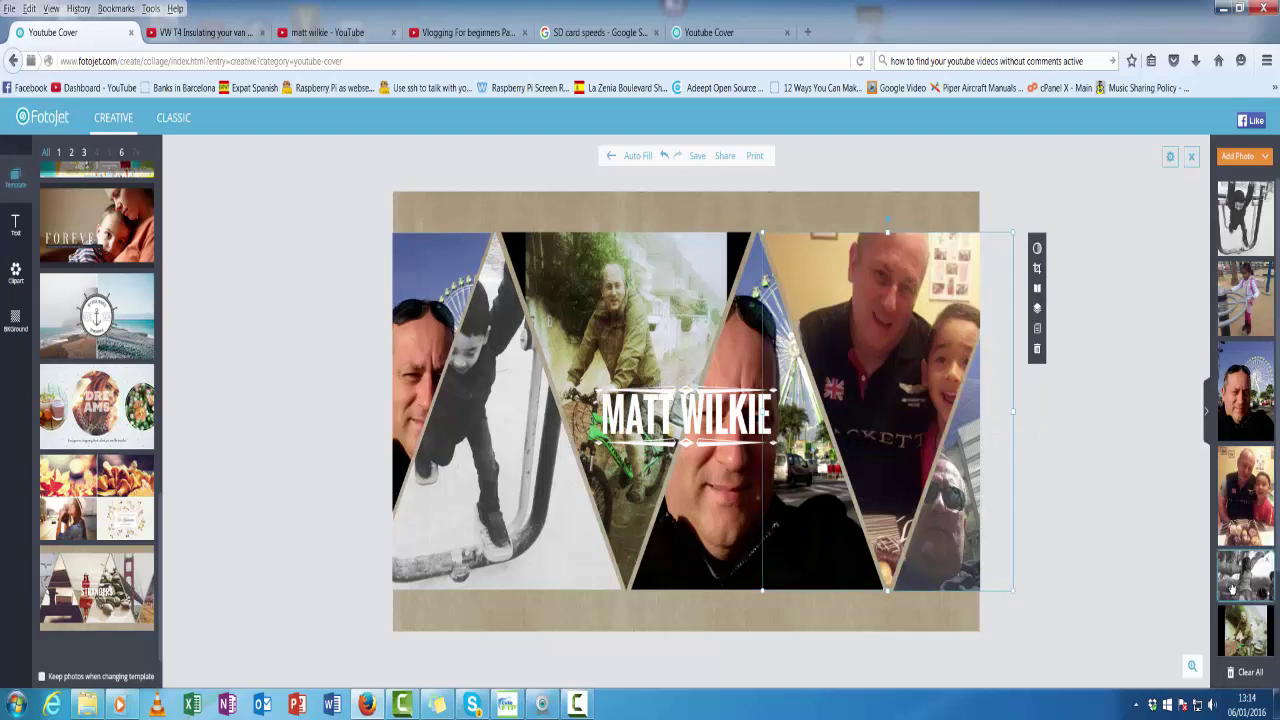
{"action": "left_click_drag", "start_coordinate": [1232, 588], "coordinate": [604, 324]}
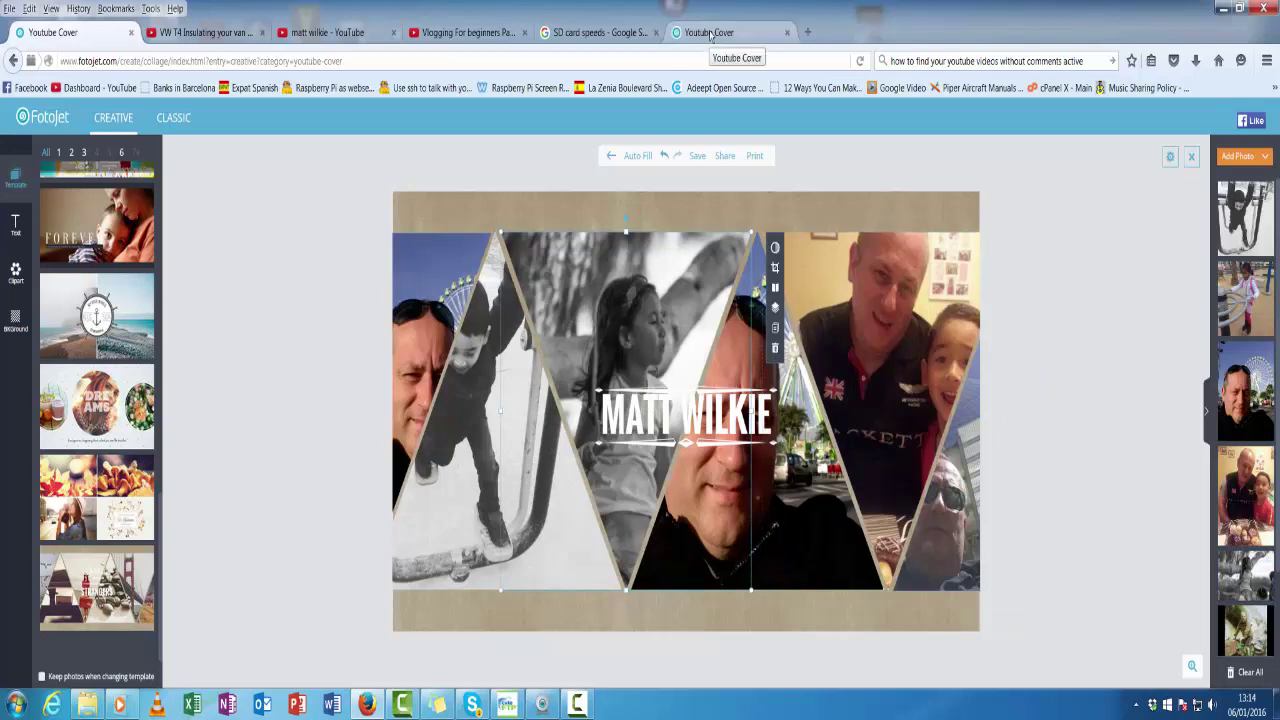
{"action": "left_click", "coordinate": [671, 36]}
{"action": "left_click", "coordinate": [325, 32]}
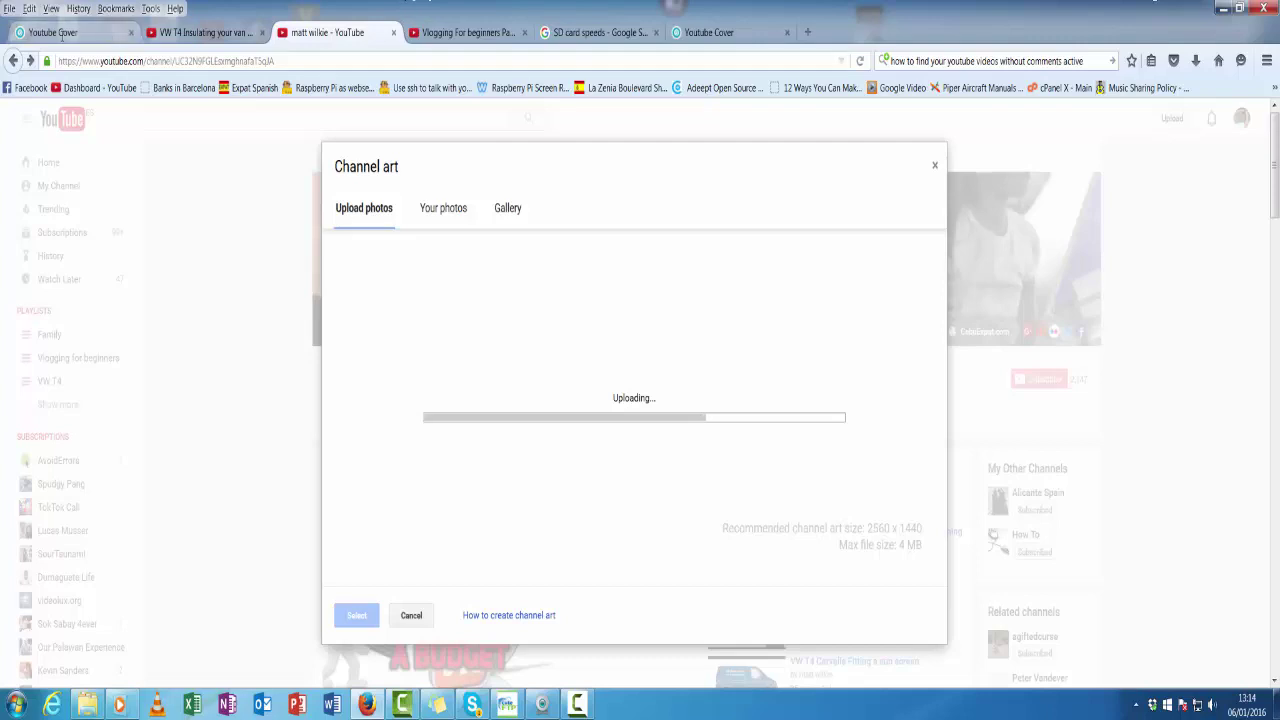
Check the GOOD FOOD design and the SD card search results while the channel art upload completes
{"action": "left_click", "coordinate": [748, 32]}
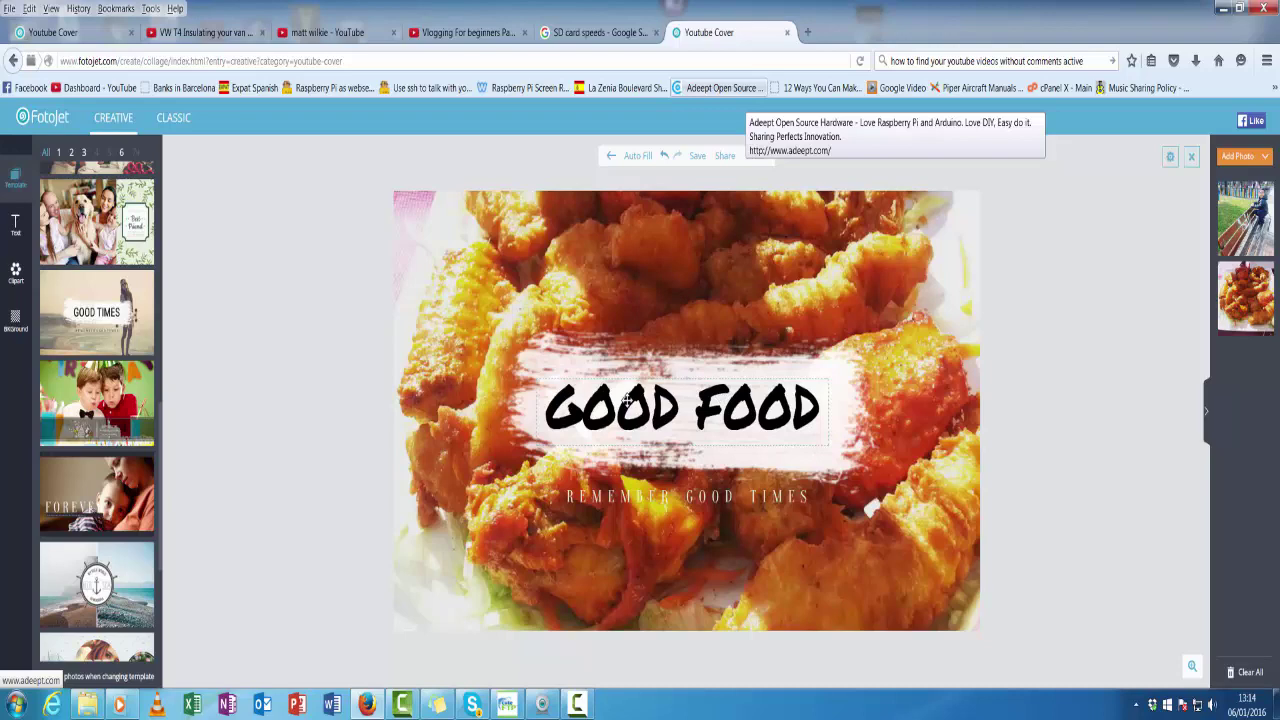
{"action": "left_click", "coordinate": [575, 38]}
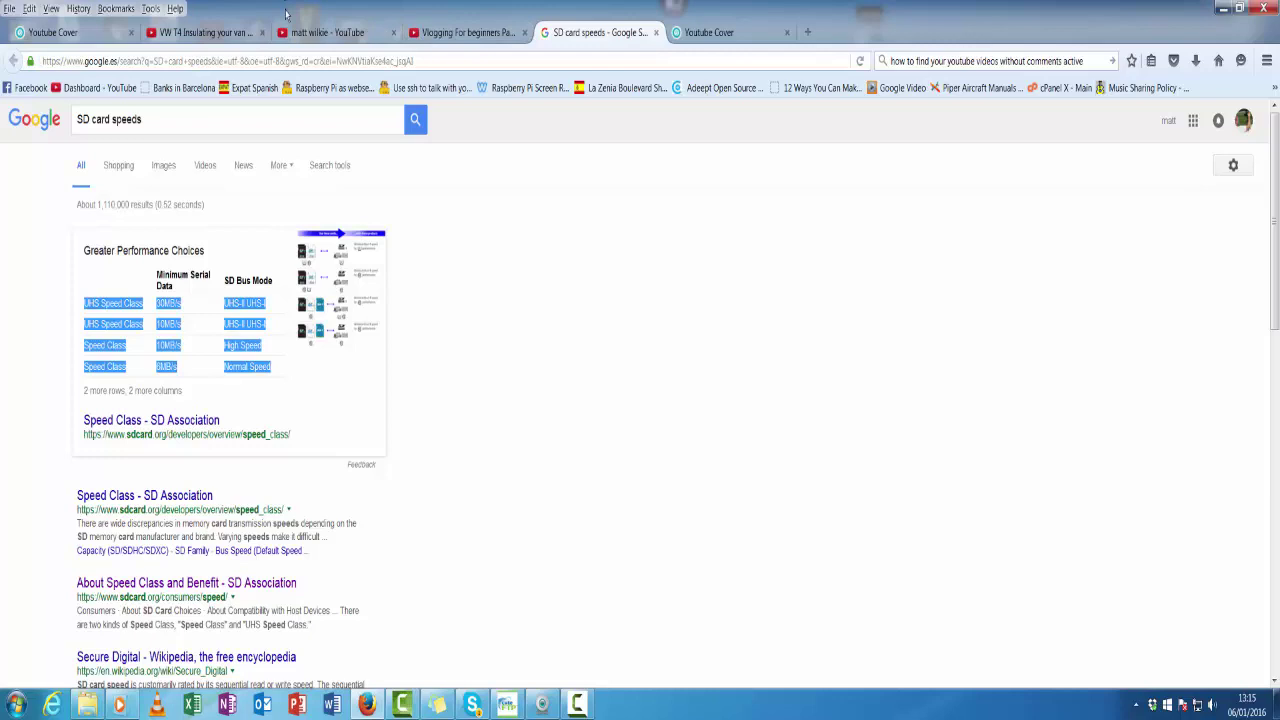
{"action": "left_click", "coordinate": [330, 34]}
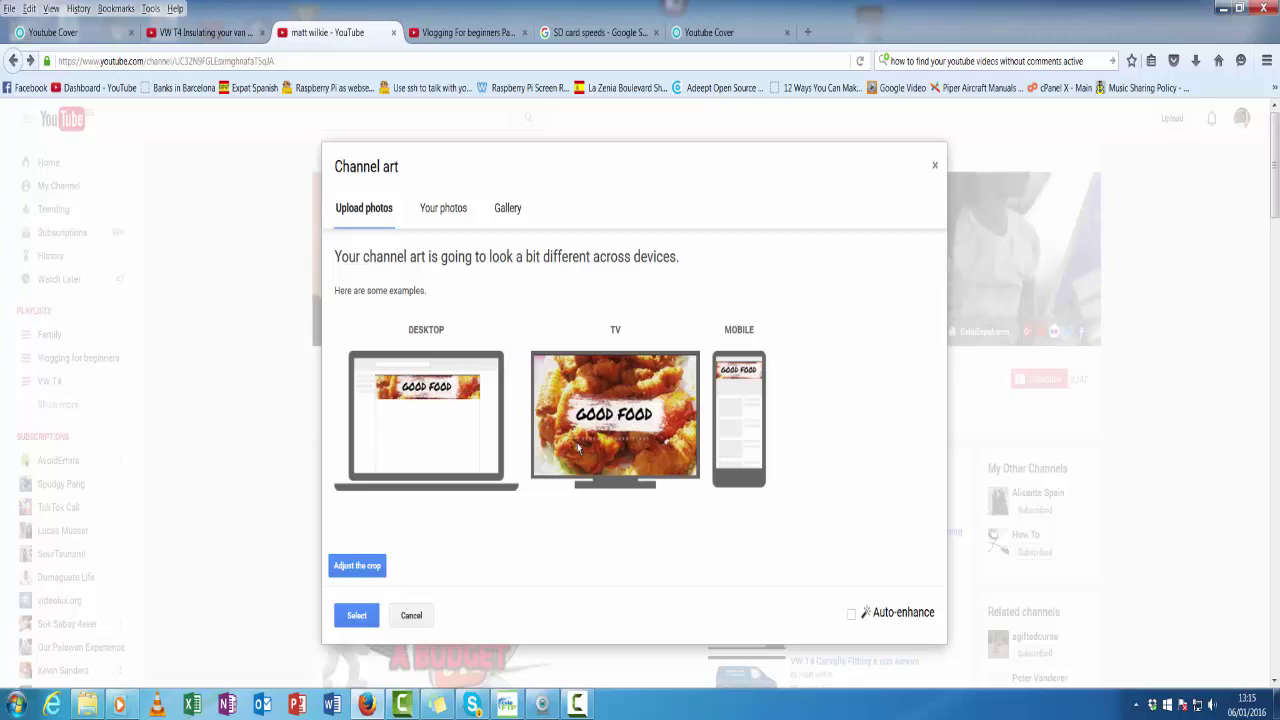
Confirm the uploaded GOOD FOOD image as the channel art with Select
{"action": "left_click", "coordinate": [355, 617]}
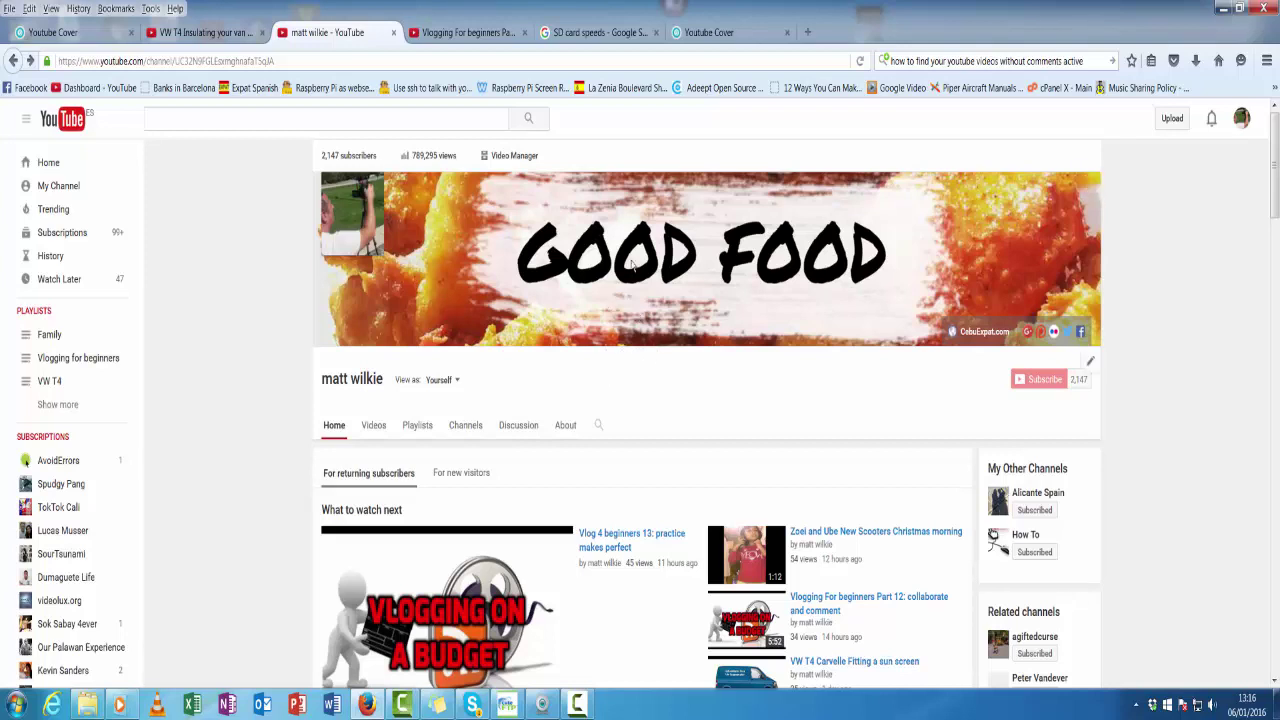
Move the REMEMBER GOOD TIMES subtitle up to sit just under the GOOD FOOD title
{"action": "left_click", "coordinate": [708, 33]}
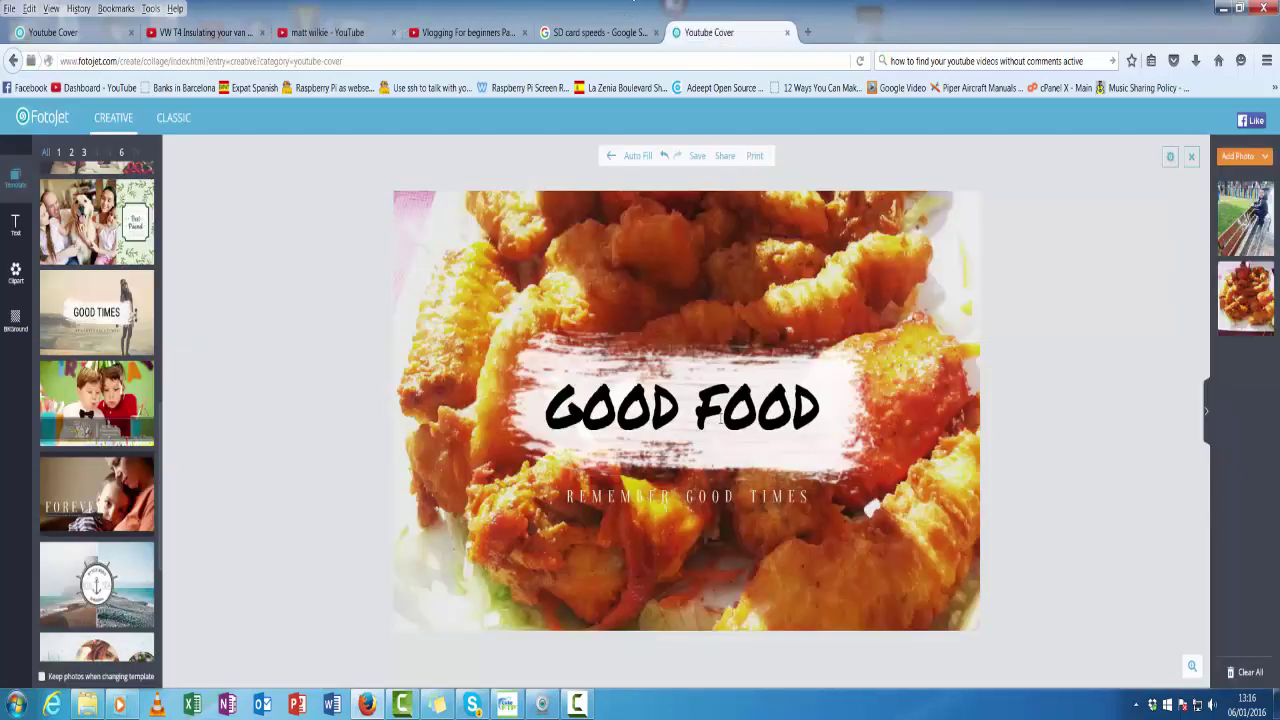
{"action": "left_click_drag", "start_coordinate": [674, 498], "coordinate": [675, 447]}
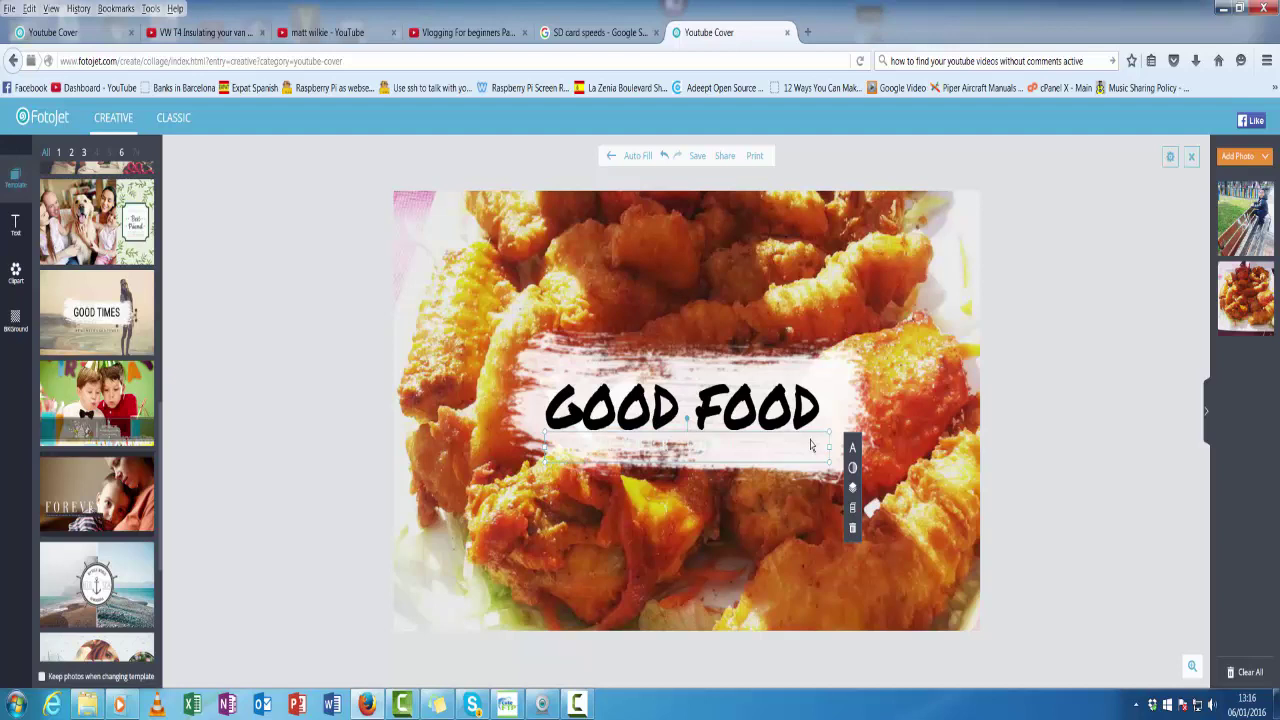
{"action": "left_click", "coordinate": [818, 446]}
Select the whole subtitle and change its text colour to near-black 090924
{"action": "left_click_drag", "start_coordinate": [818, 446], "coordinate": [567, 451]}
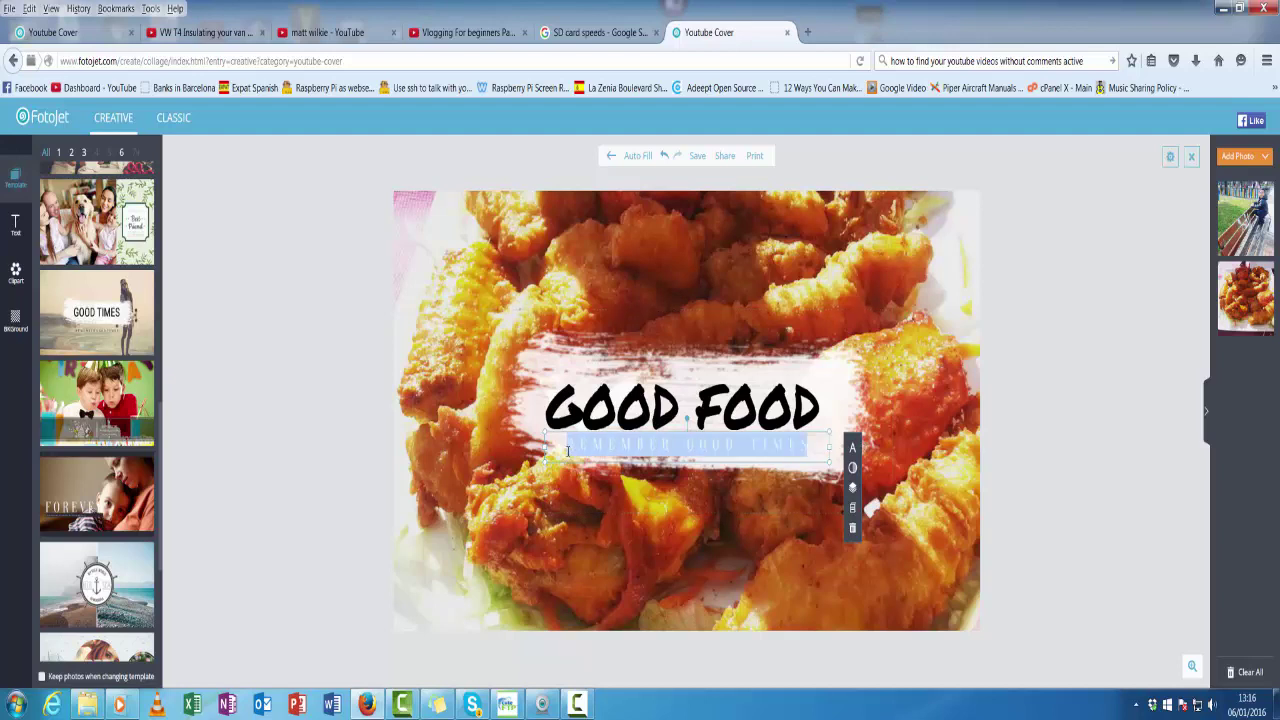
{"action": "left_click", "coordinate": [853, 448]}
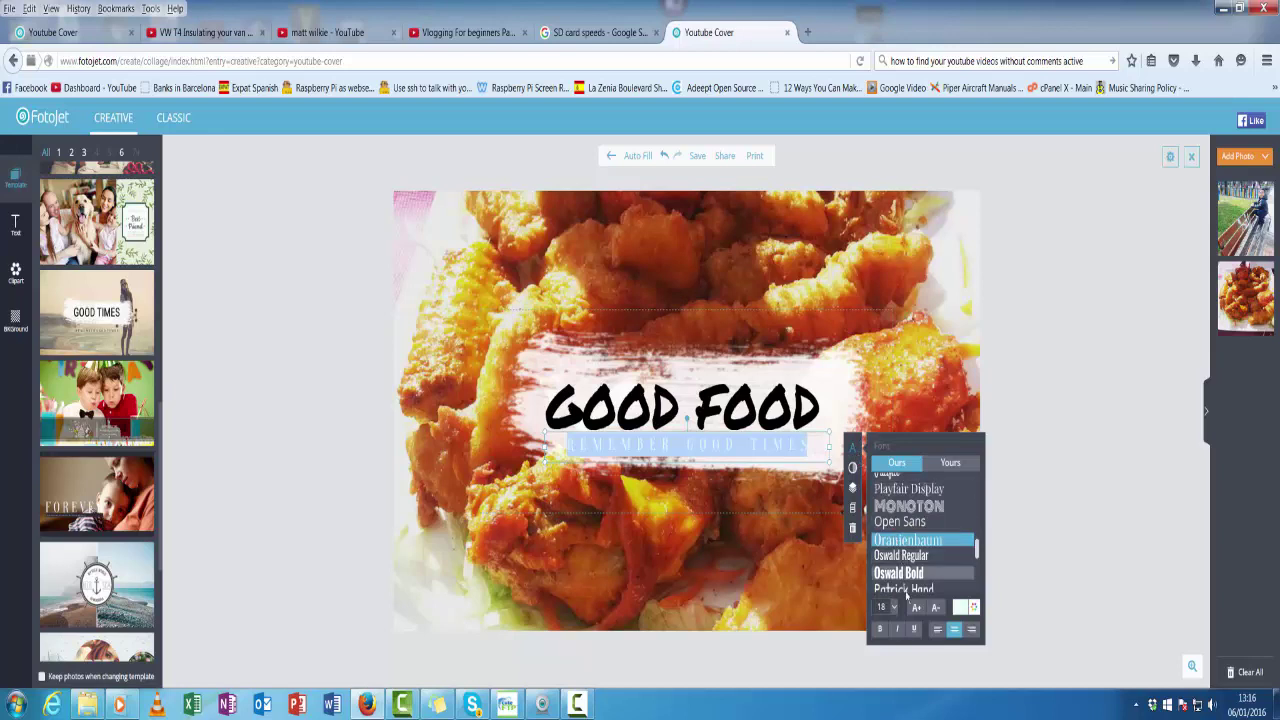
{"action": "left_click", "coordinate": [975, 607]}
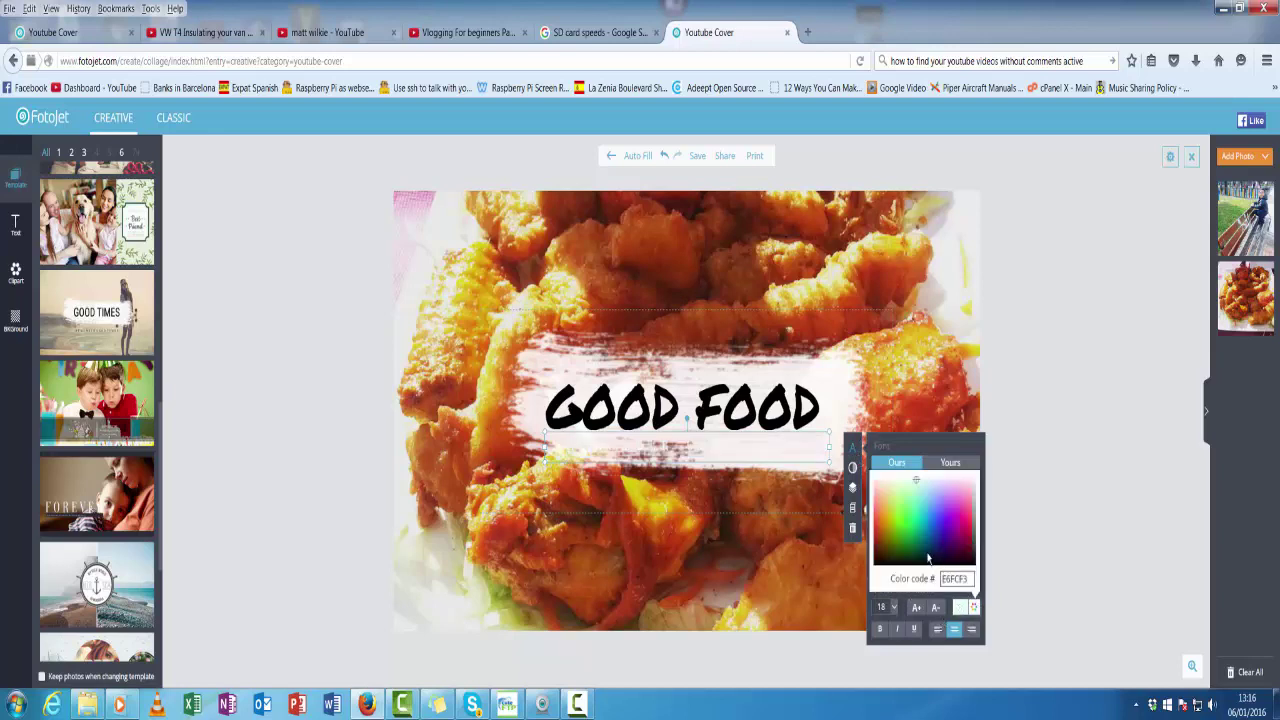
{"action": "left_click", "coordinate": [938, 559]}
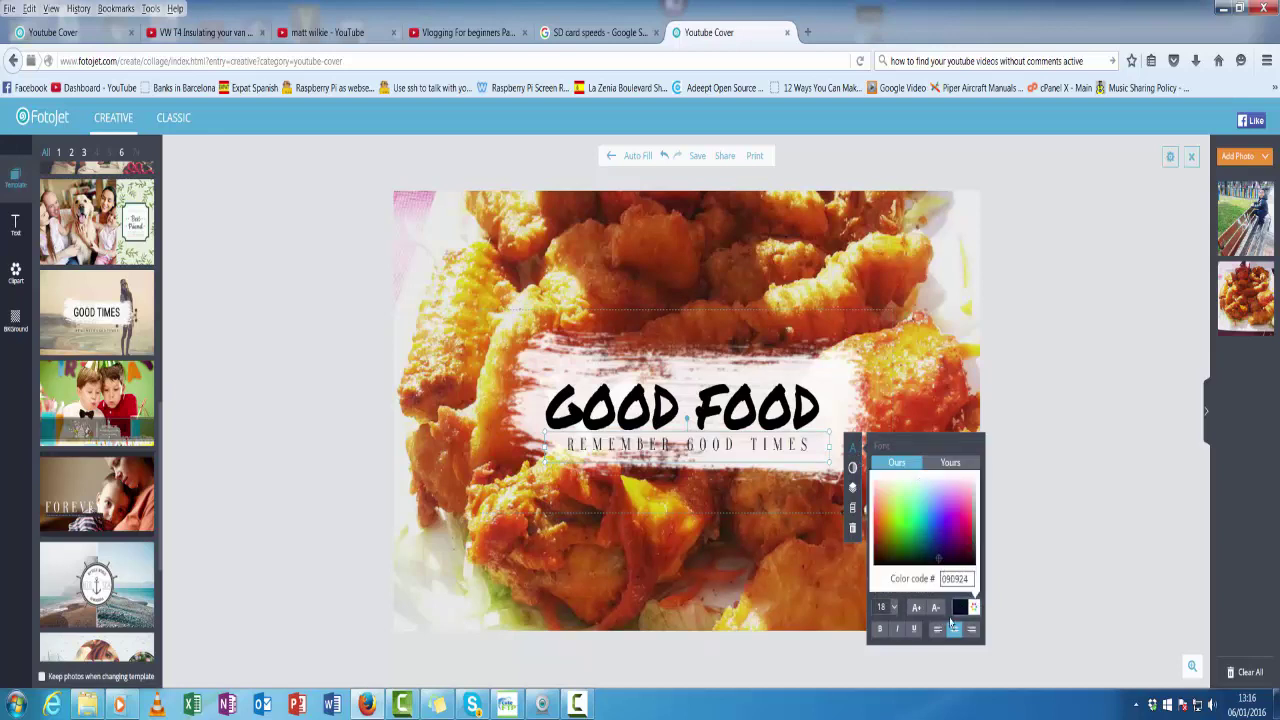
{"action": "left_click", "coordinate": [775, 490]}
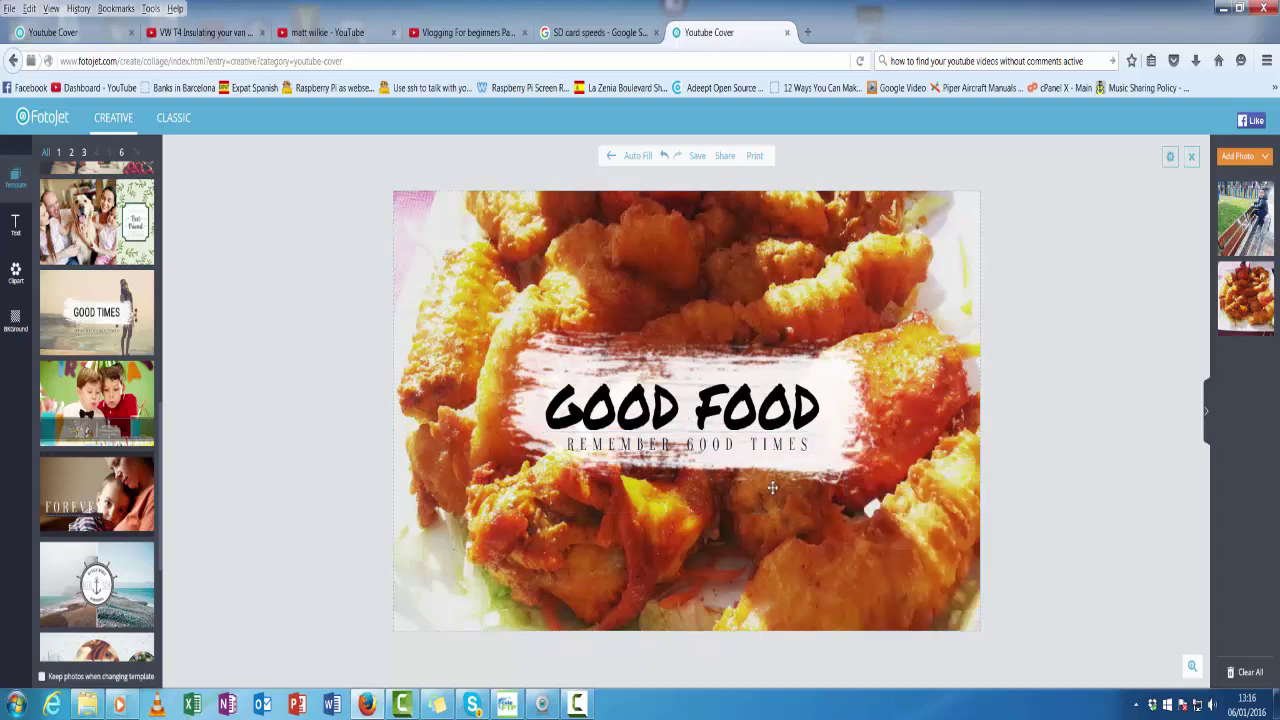
Save the banner to the computer as FOOD4Thought.jpg, overwriting the existing file
{"action": "left_click", "coordinate": [697, 156]}
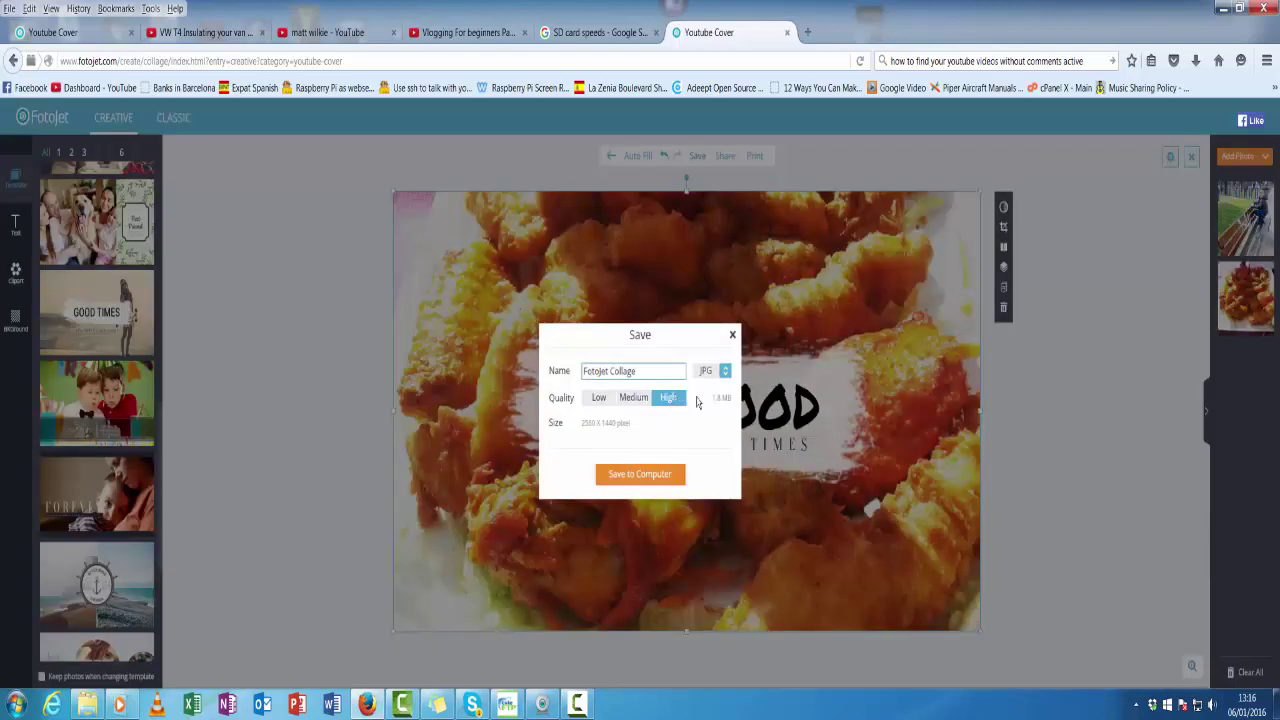
{"action": "left_click", "coordinate": [640, 474]}
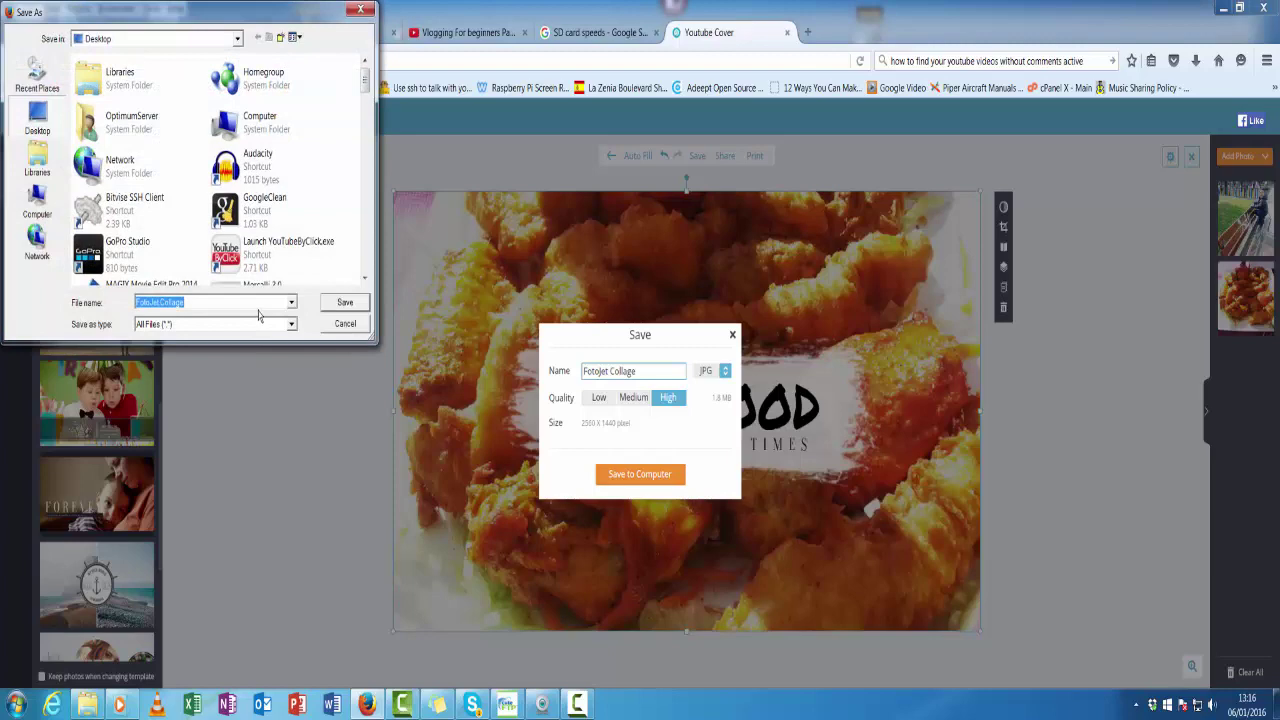
{"action": "type", "text": "food"}
{"action": "left_click", "coordinate": [258, 316]}
{"action": "key", "text": "Return"}
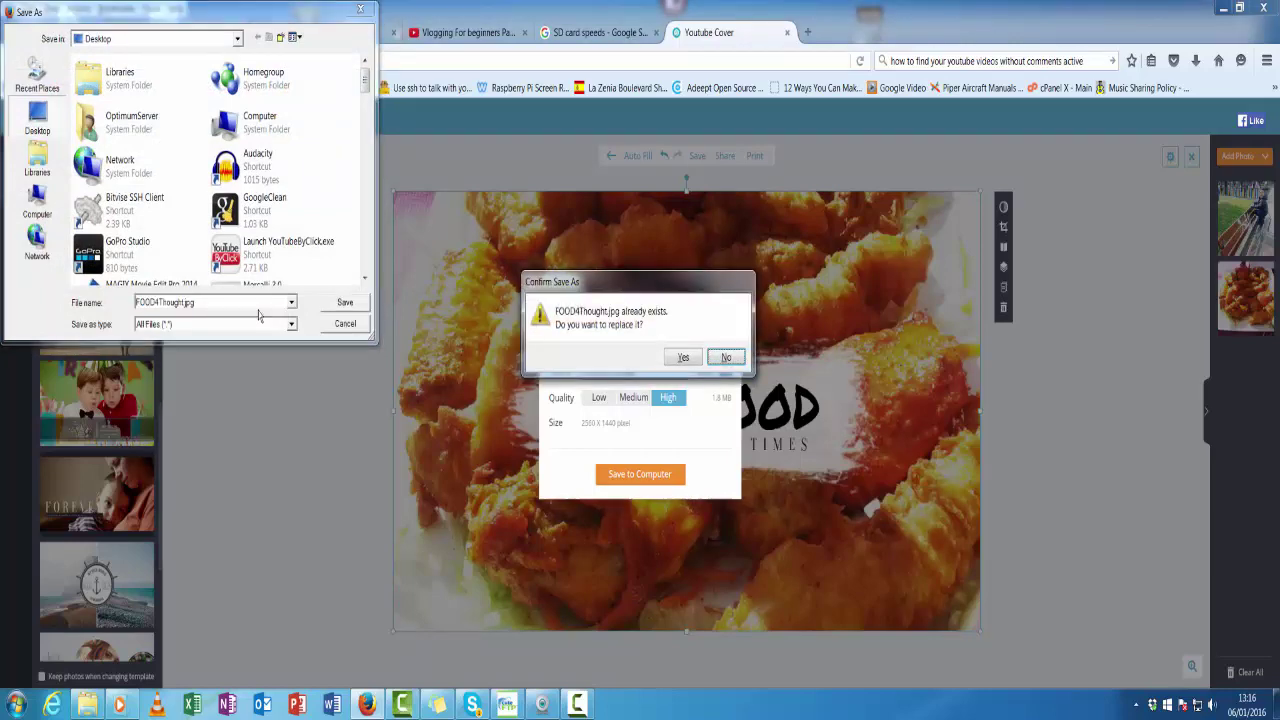
{"action": "left_click", "coordinate": [680, 357]}
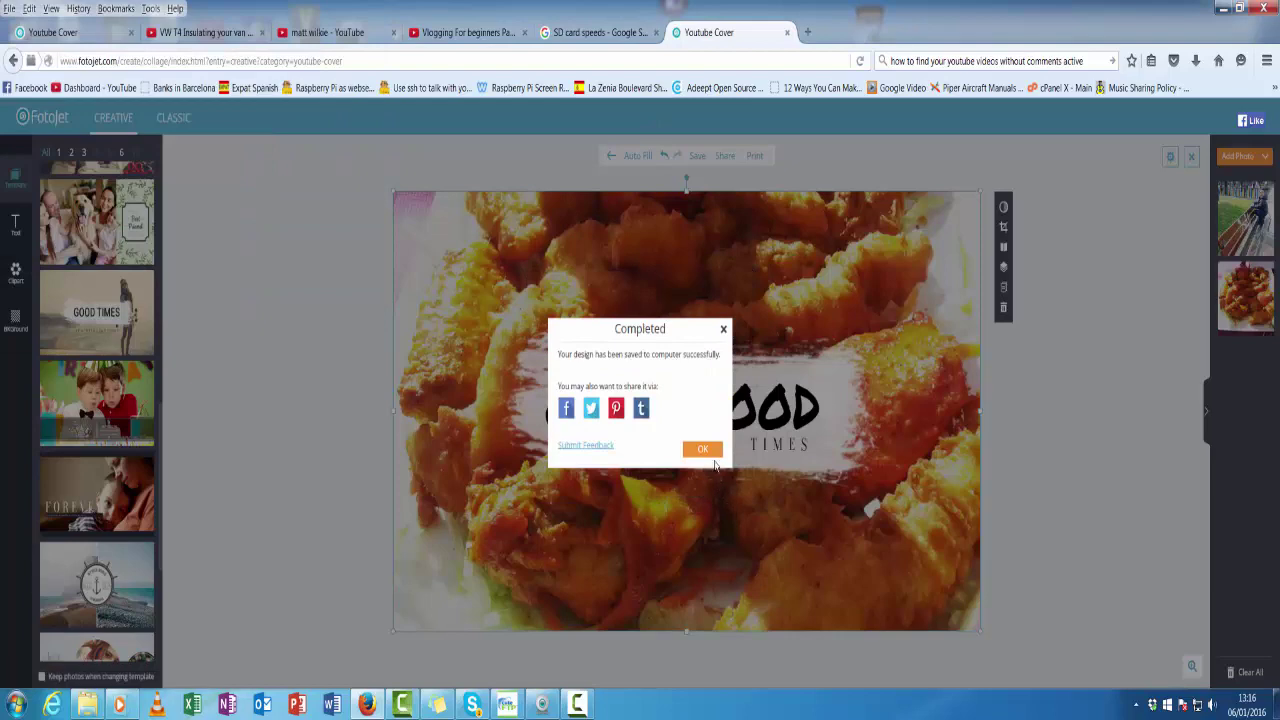
{"action": "left_click", "coordinate": [703, 449]}
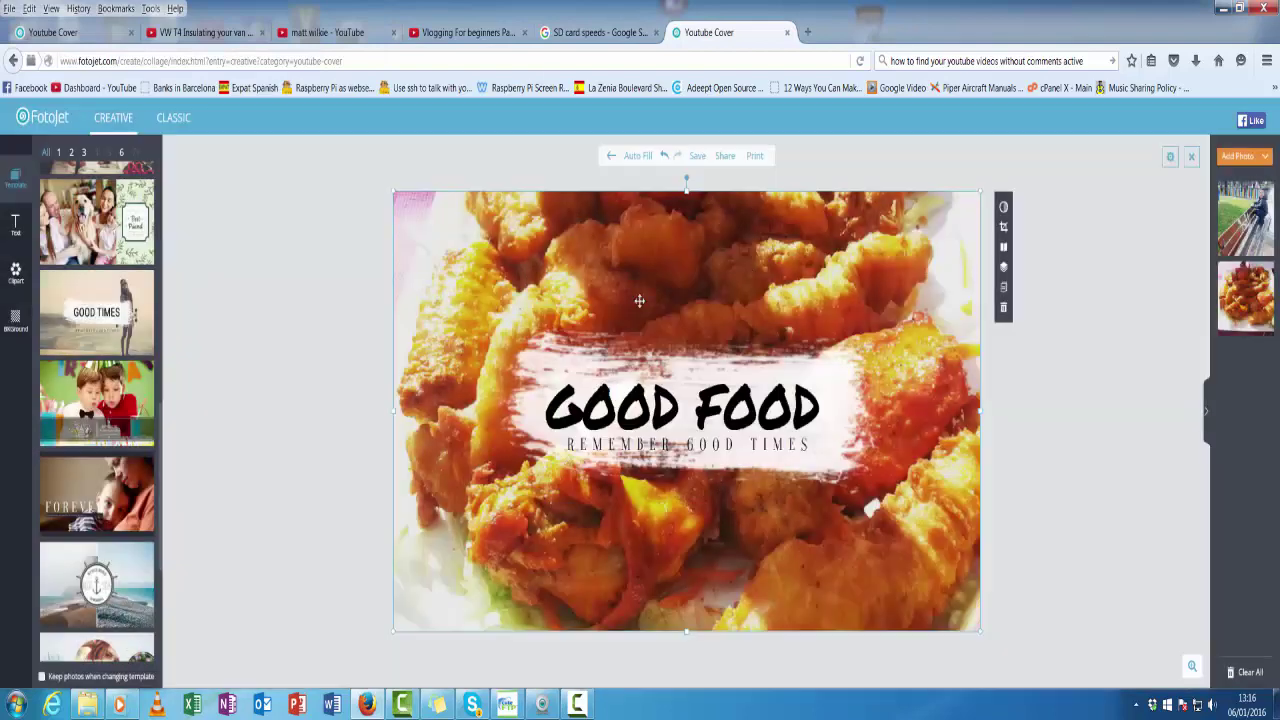
{"action": "left_click", "coordinate": [318, 33]}
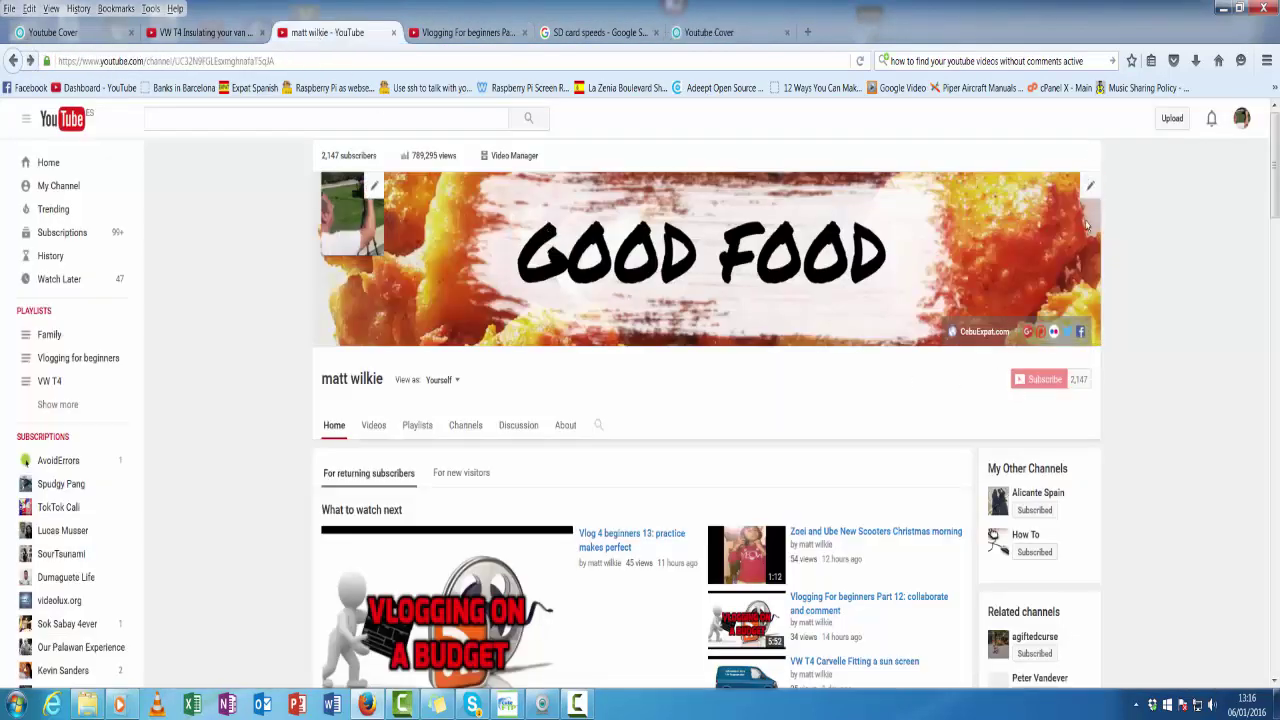
Upload the saved banner JPG from the computer as the new channel art via Edit channel art
{"action": "left_click", "coordinate": [1092, 187]}
{"action": "left_click", "coordinate": [1072, 234]}
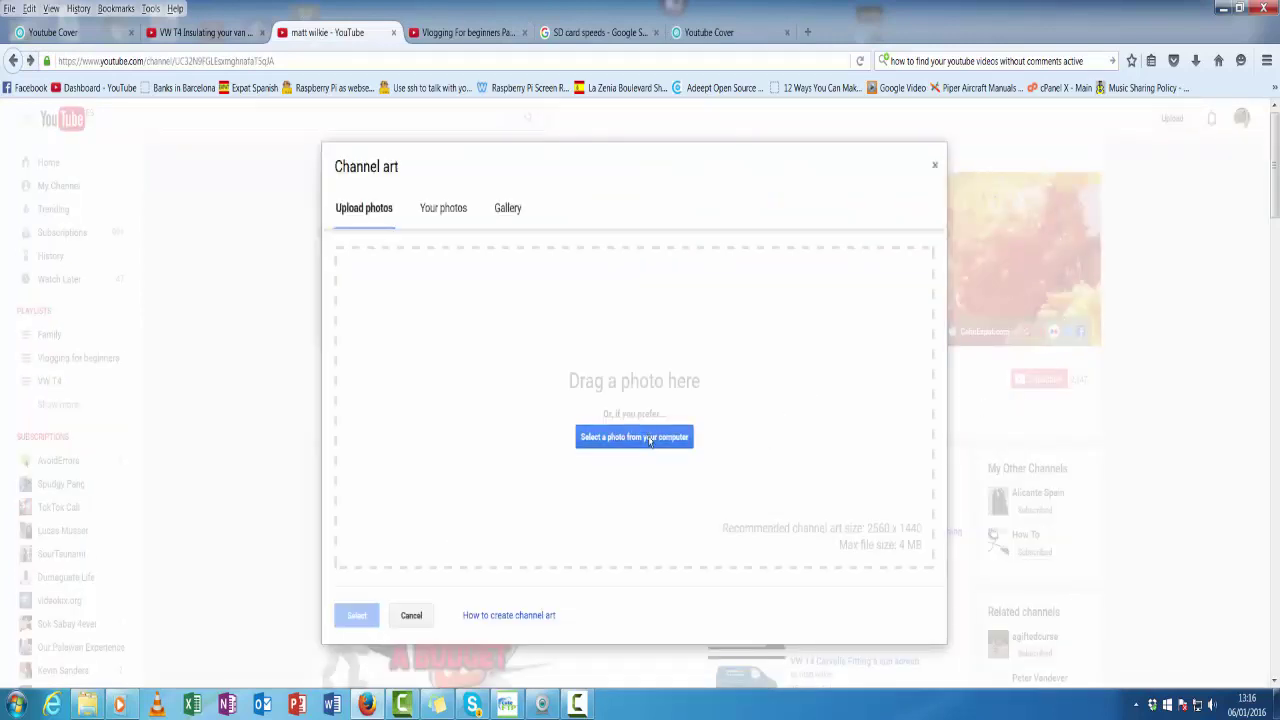
{"action": "left_click", "coordinate": [650, 440]}
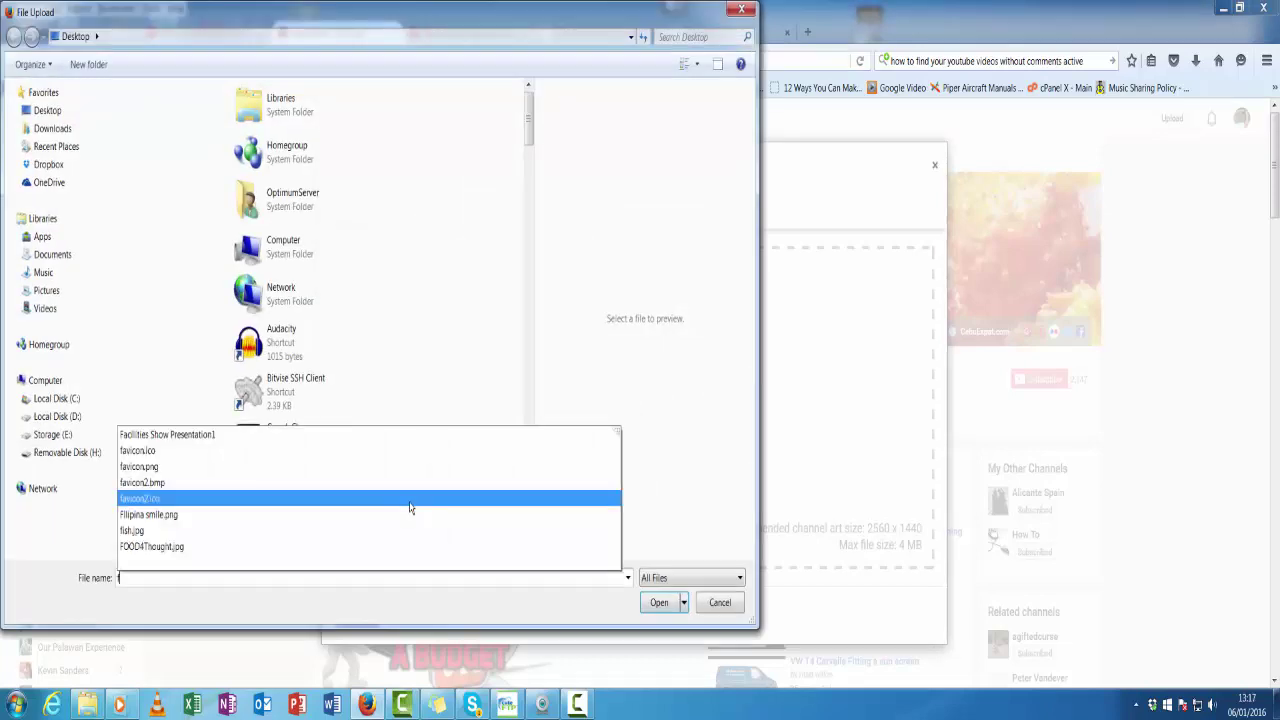
{"action": "type", "text": "you"}
{"action": "key", "text": "Down"}
{"action": "key", "text": "Return"}
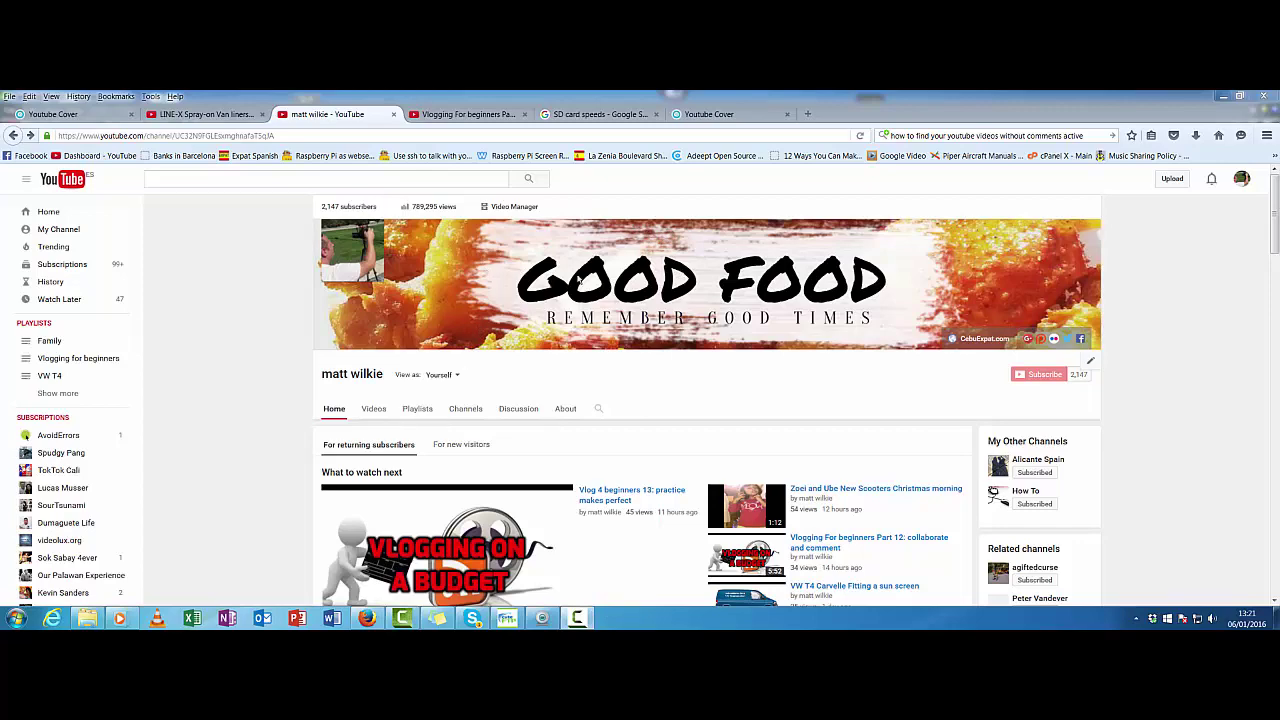
{"action": "left_click", "coordinate": [728, 117]}
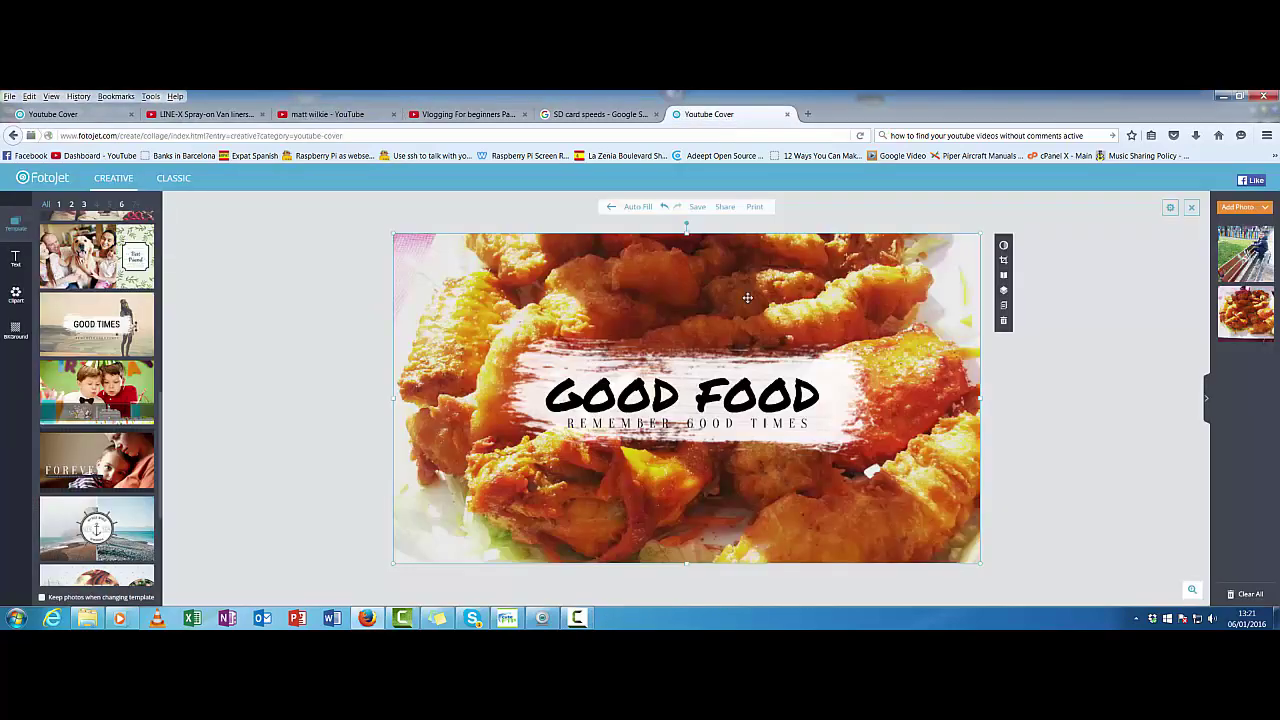
Try the BLUE SEA and DREAMS templates, browse more template pages, then switch to Classic layouts
{"action": "left_click", "coordinate": [124, 528]}
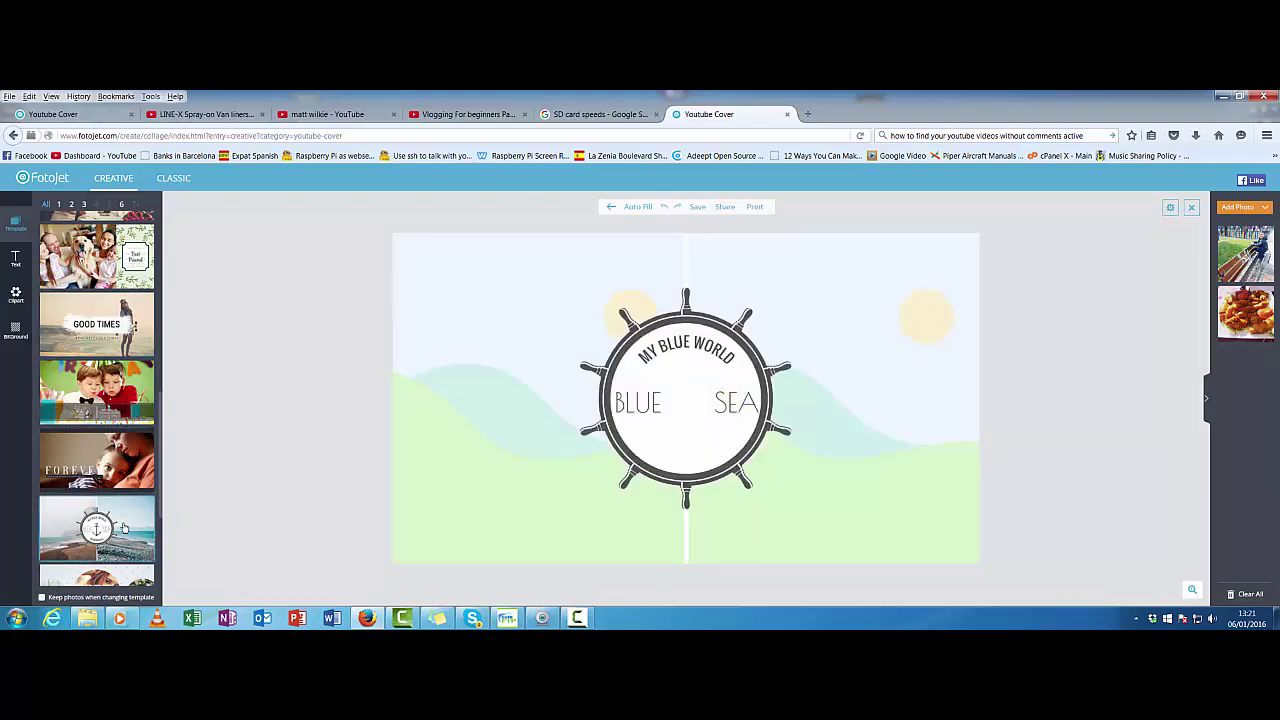
{"action": "left_click", "coordinate": [115, 576]}
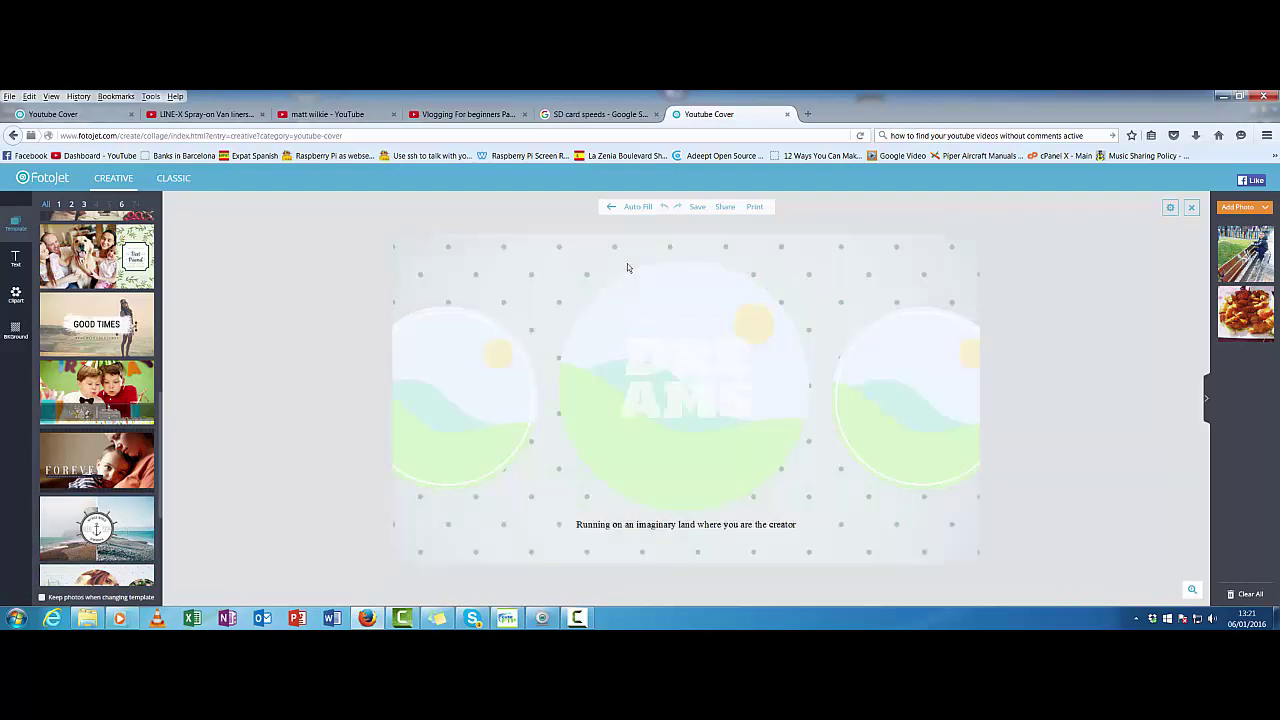
{"action": "scroll", "coordinate": [122, 385], "scroll_direction": "down", "scroll_amount": 1}
{"action": "scroll", "coordinate": [123, 385], "scroll_direction": "down", "scroll_amount": 5}
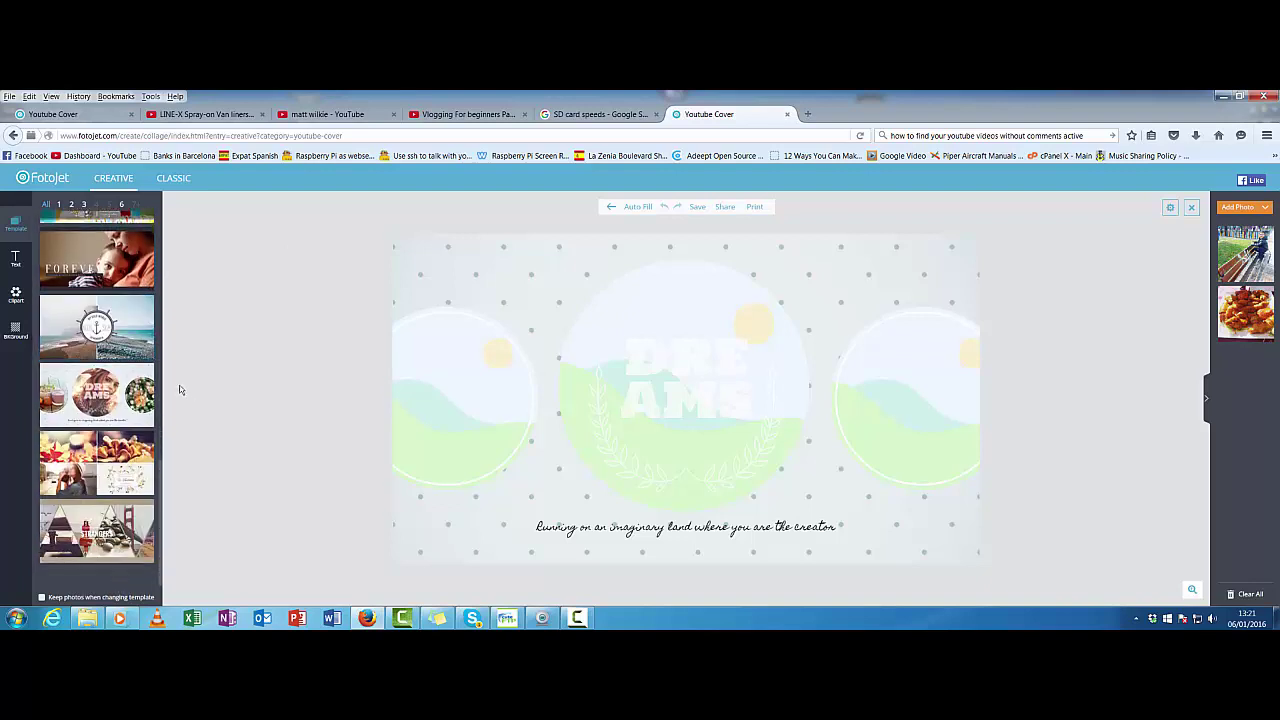
{"action": "scroll", "coordinate": [145, 363], "scroll_direction": "up", "scroll_amount": 7}
{"action": "scroll", "coordinate": [145, 363], "scroll_direction": "up", "scroll_amount": 4}
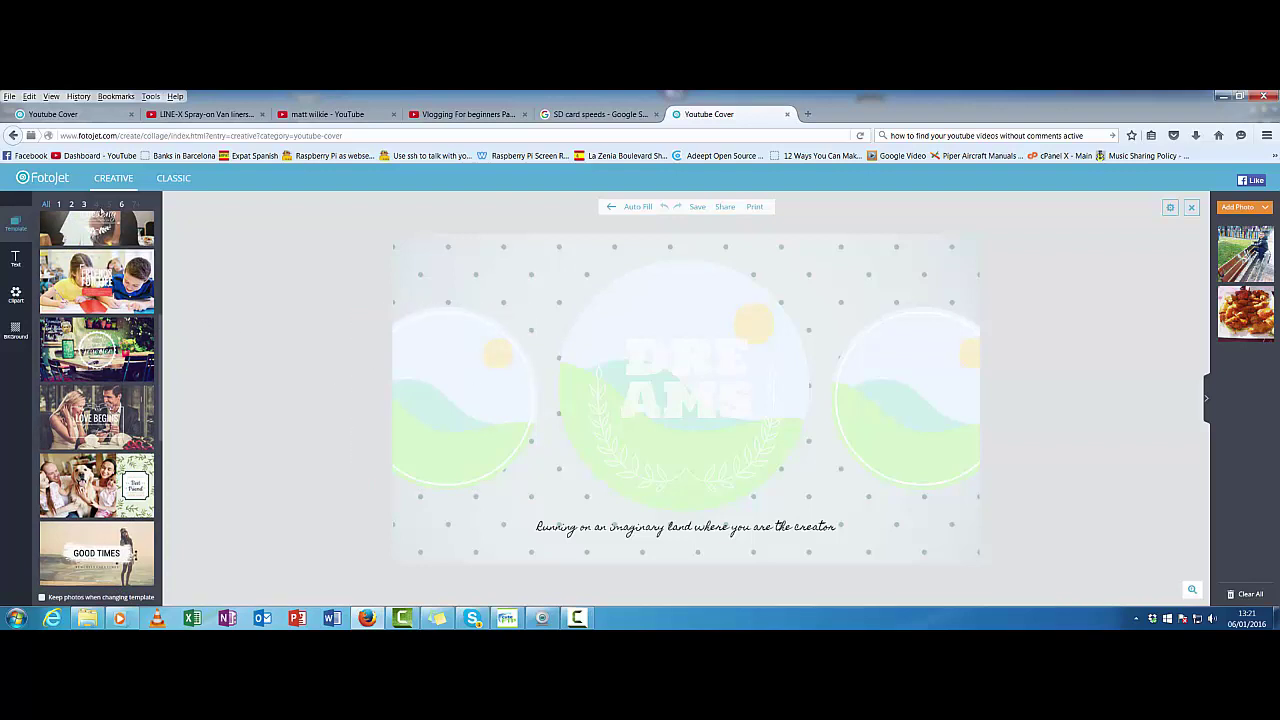
{"action": "left_click", "coordinate": [85, 205]}
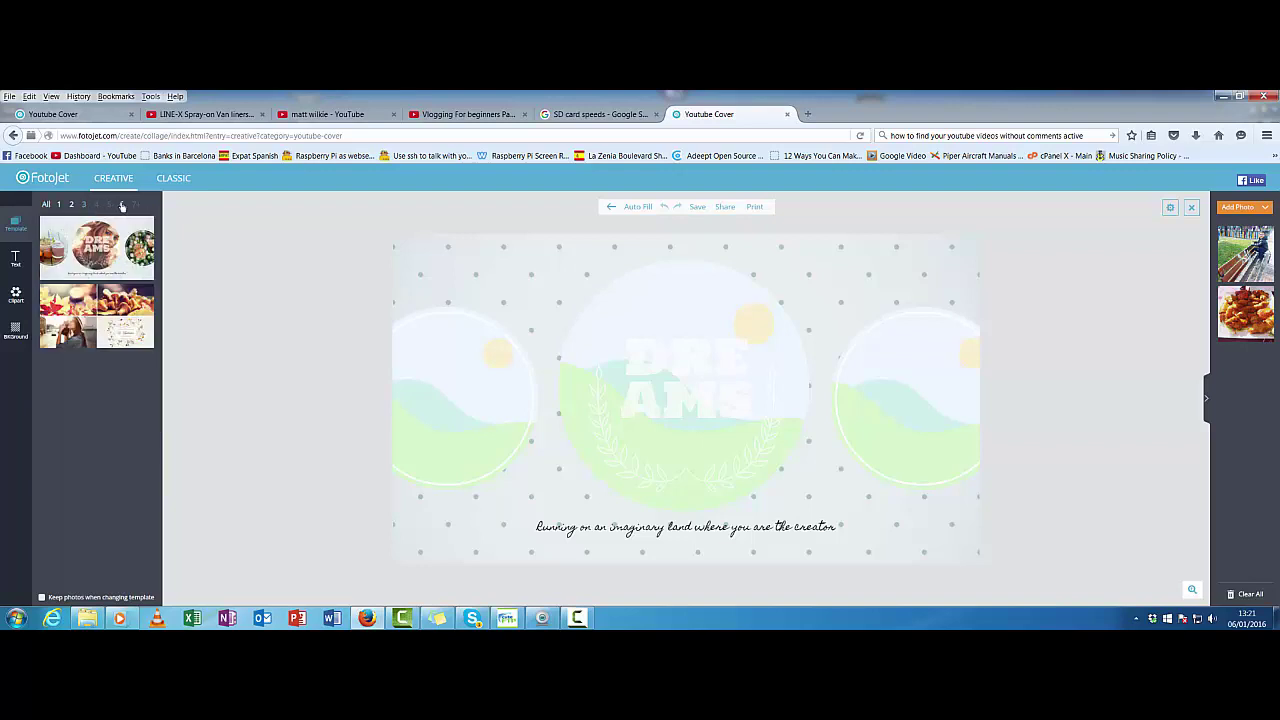
{"action": "left_click", "coordinate": [125, 205]}
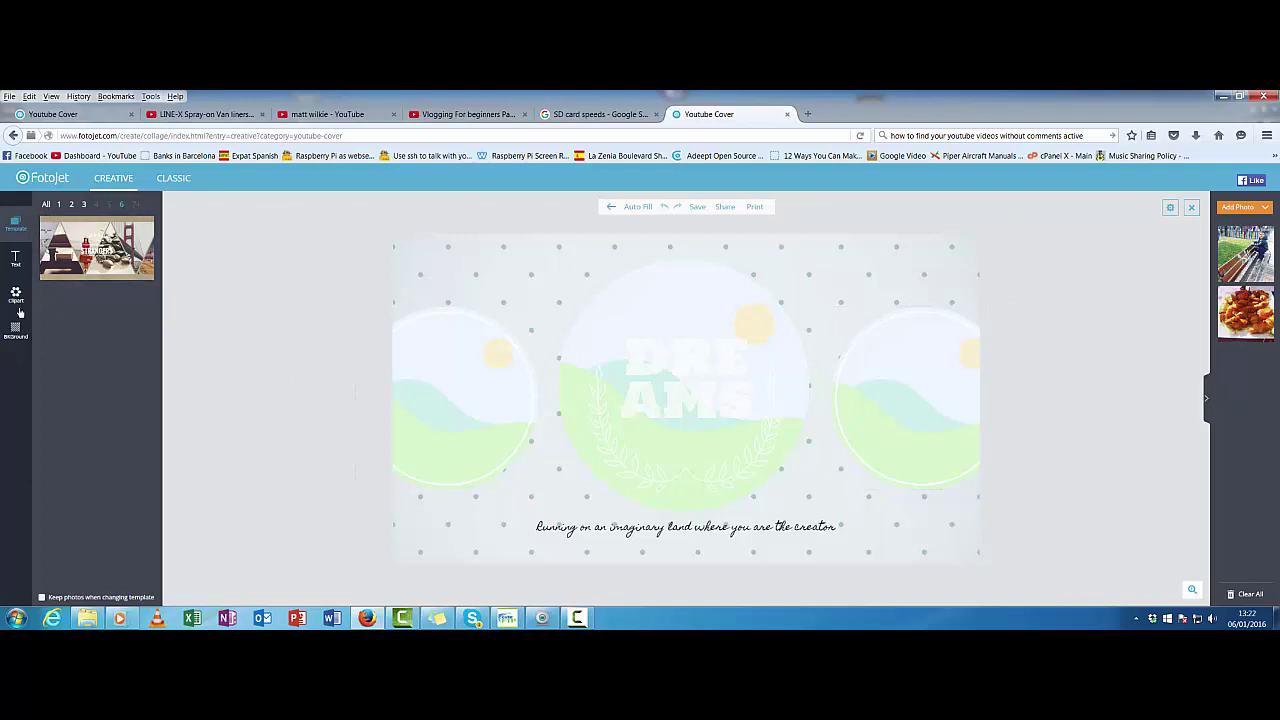
{"action": "left_click", "coordinate": [180, 179]}
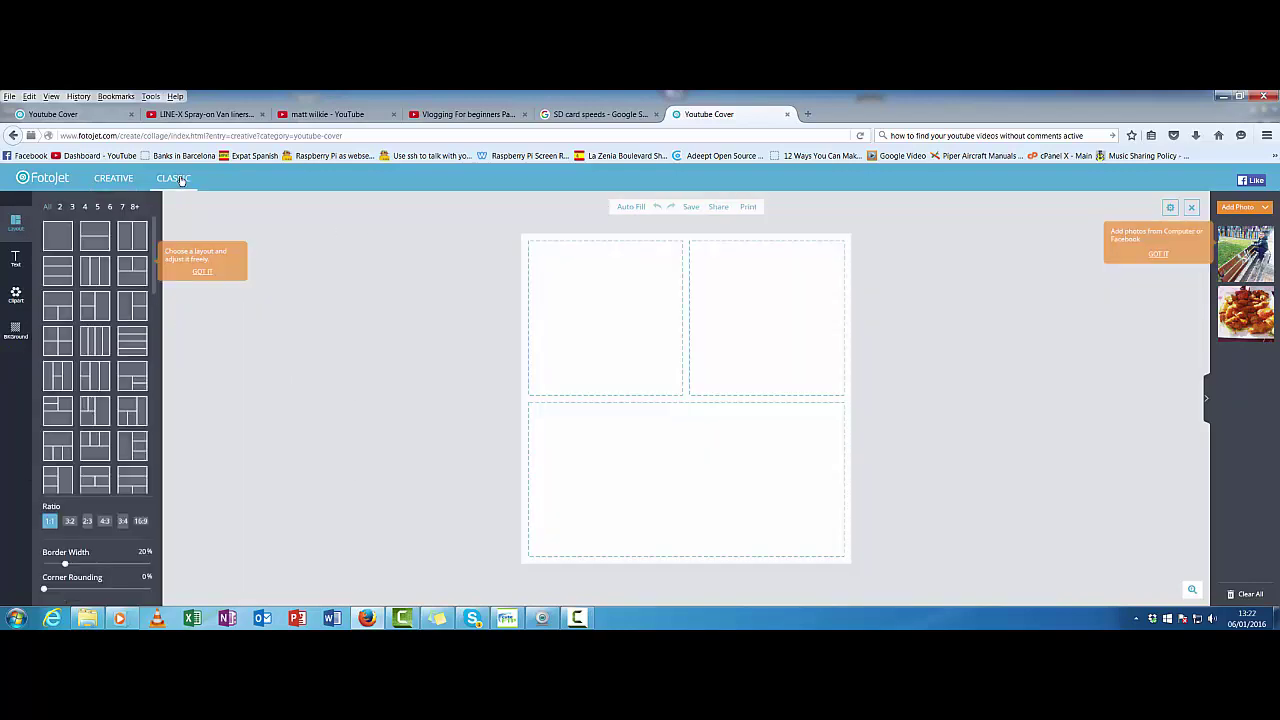